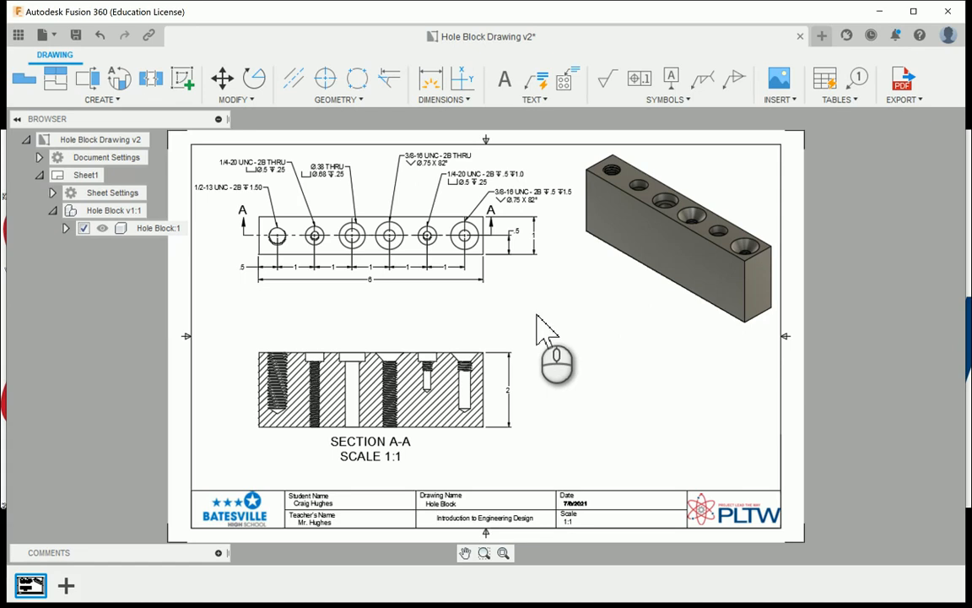
Step: Give the section view's height dimension a symmetrical tolerance of 0.10 in and display its trailing zeros
scroll(526, 417, "up", 6)
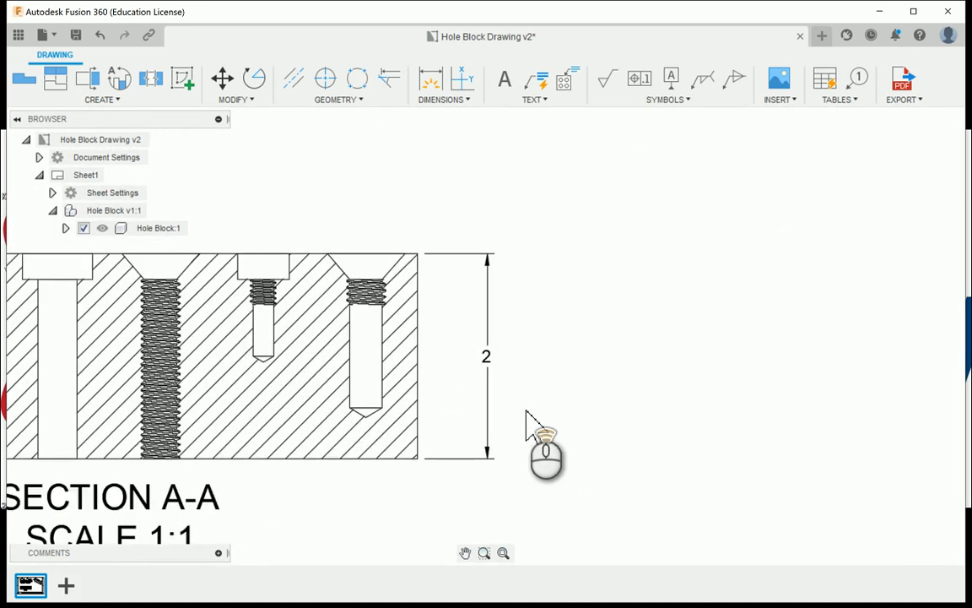
double_click(479, 346)
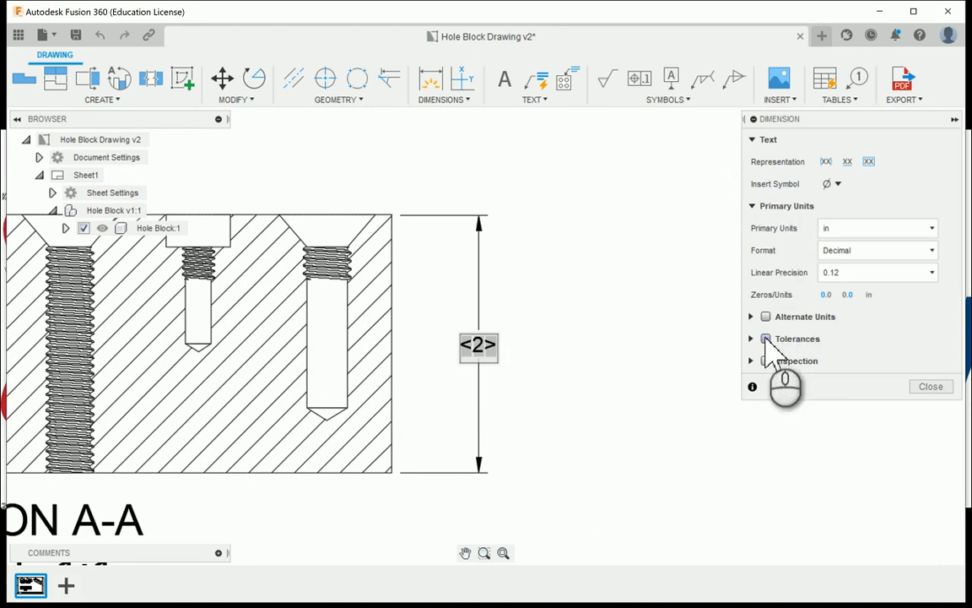
left_click(765, 338)
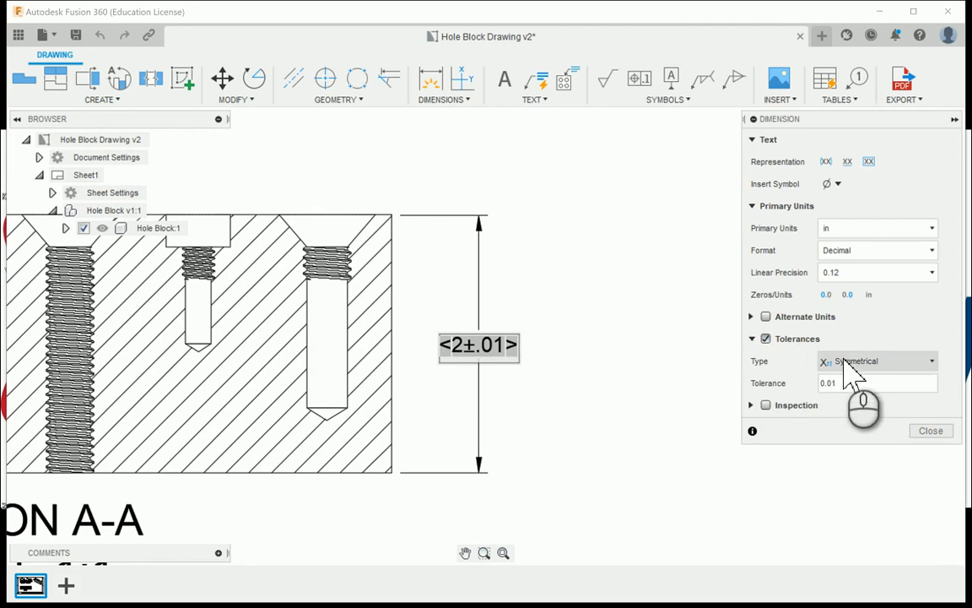
left_click(842, 384)
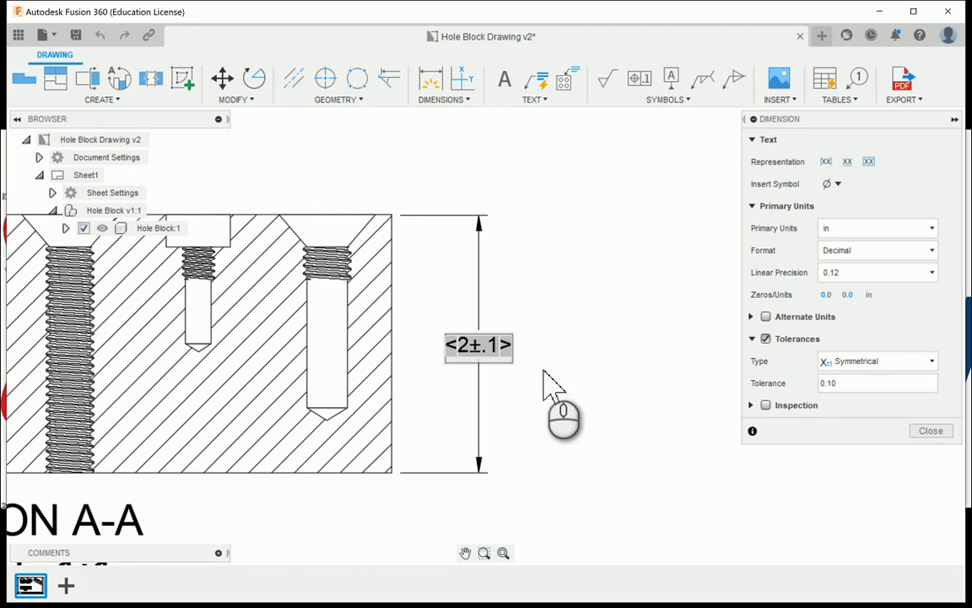
left_click(848, 296)
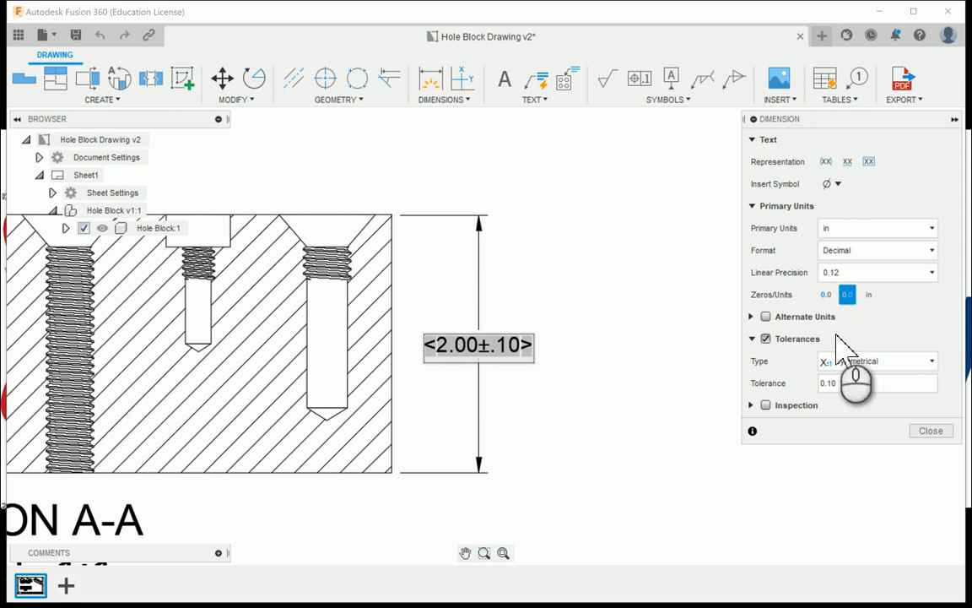
left_click(931, 432)
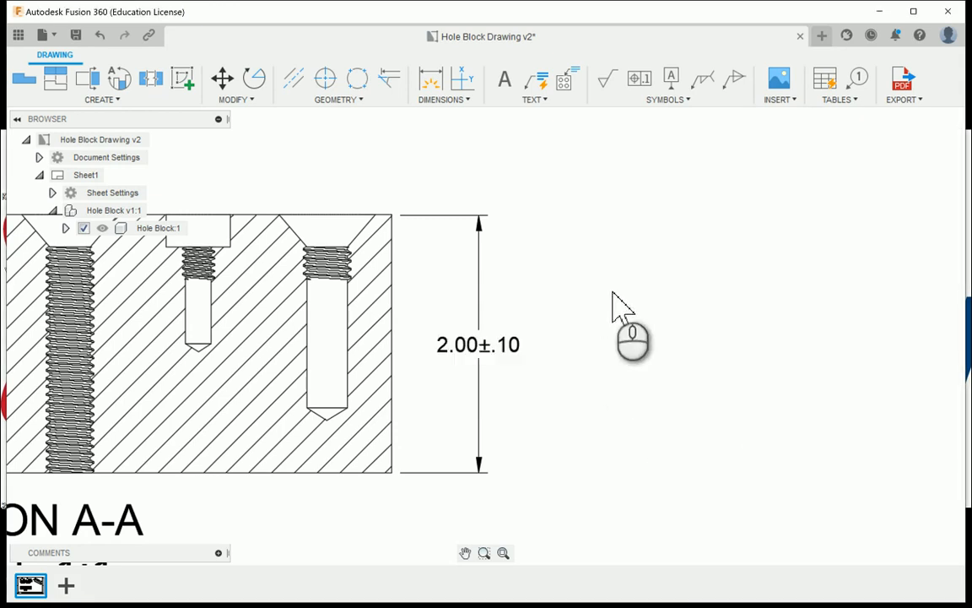
Step: Add a symmetrical 0.10 in tolerance with trailing zeros to the overall width dimension beside the top view
middle_click_drag(614, 291, 531, 402)
scroll(532, 401, "down", 4)
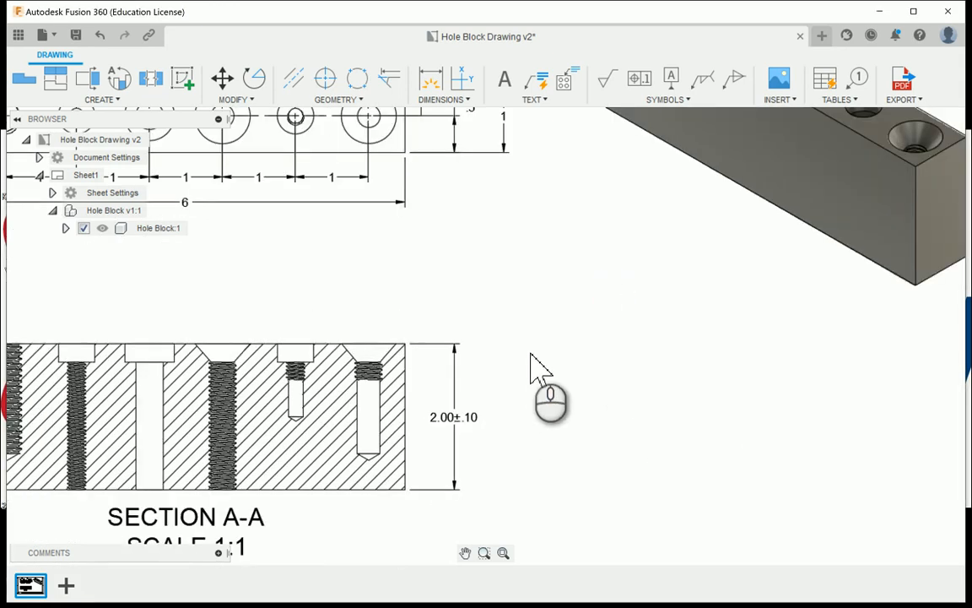
middle_click_drag(532, 325, 557, 355)
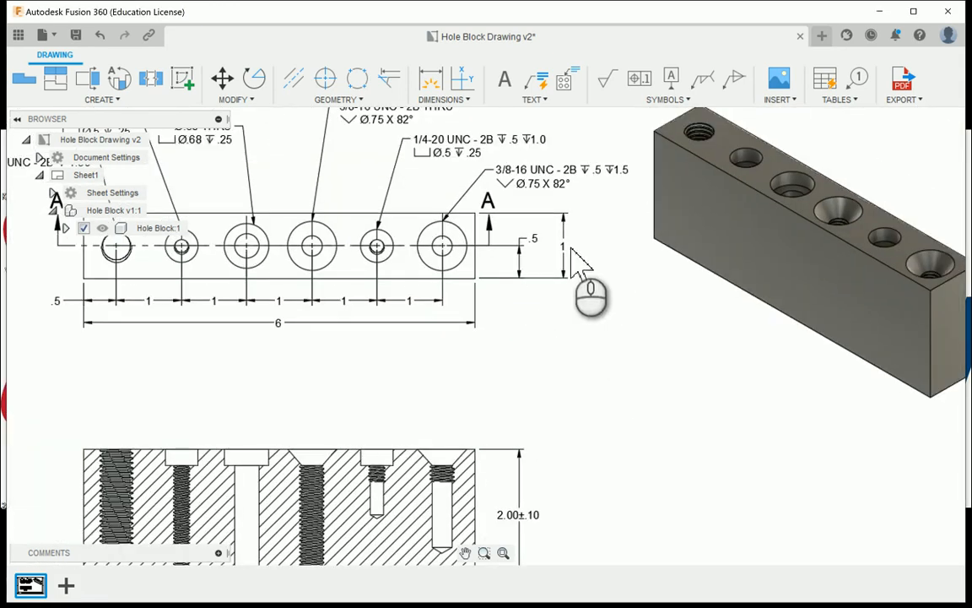
scroll(572, 263, "up", 2)
left_click(563, 246)
double_click(562, 245)
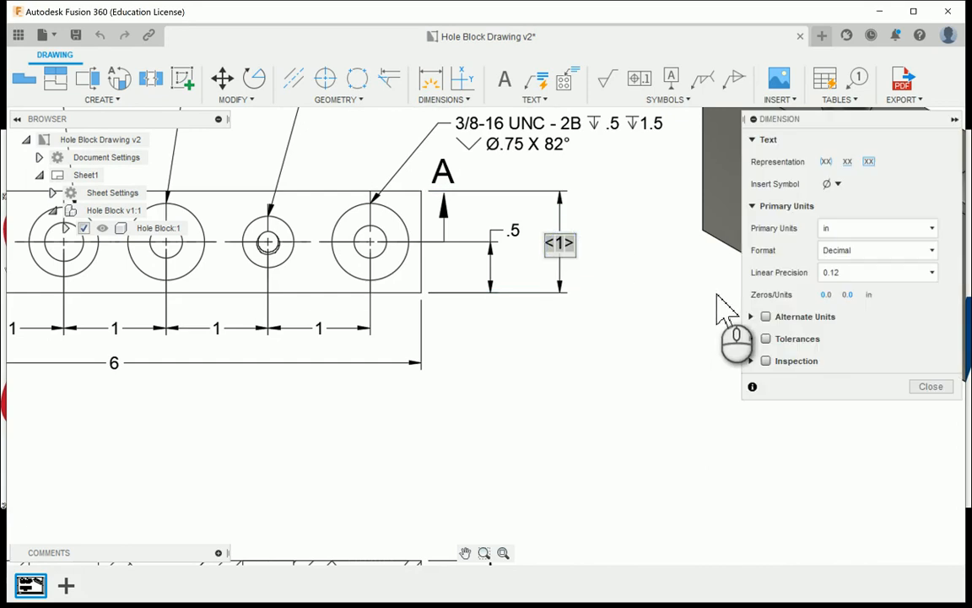
left_click(765, 338)
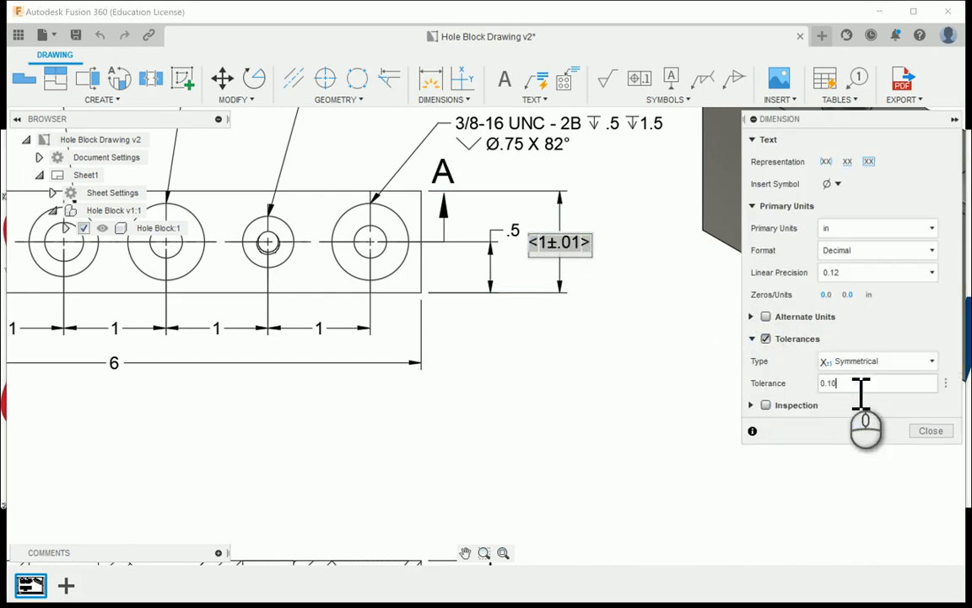
left_click(848, 293)
left_click(920, 432)
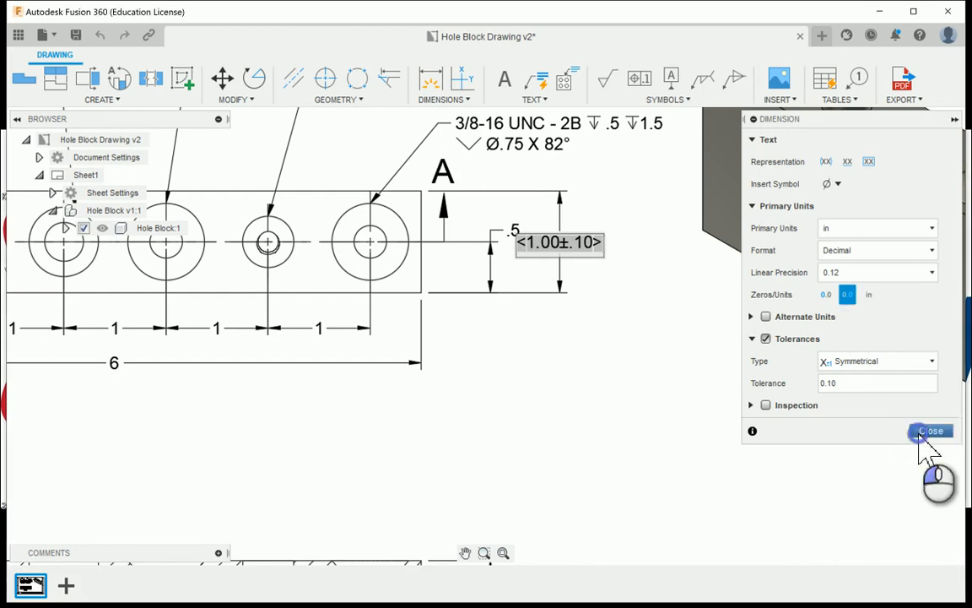
Step: Show trailing zeros on the top view's overall length dimension and apply a symmetrical tolerance of 0.10 in
middle_click_drag(532, 448, 733, 412)
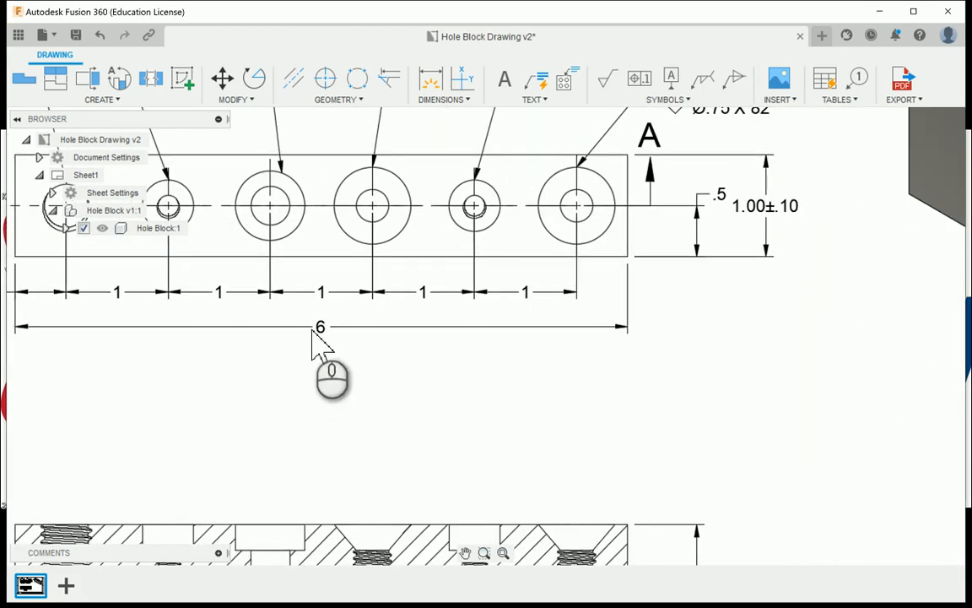
double_click(319, 328)
left_click(848, 293)
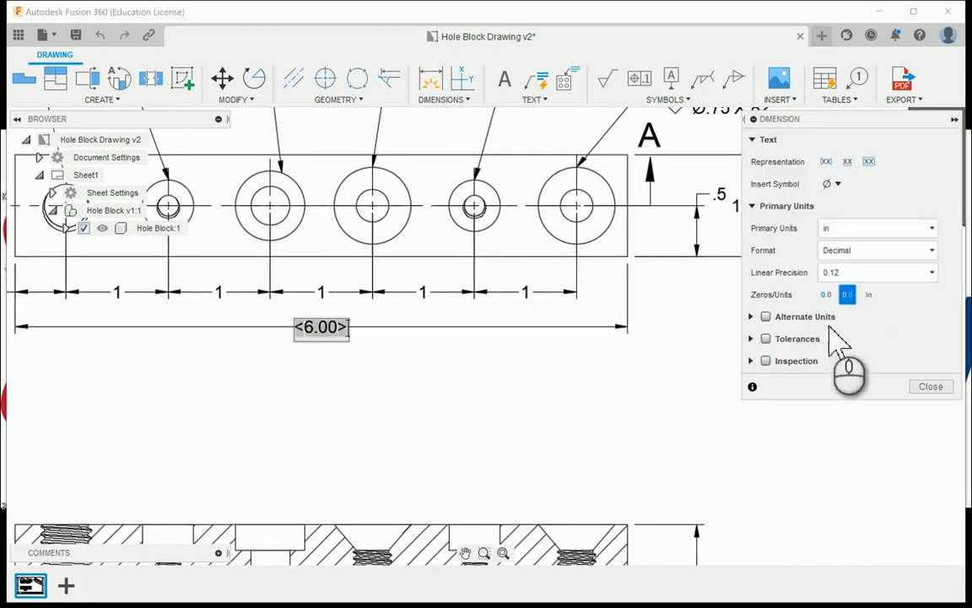
left_click(766, 338)
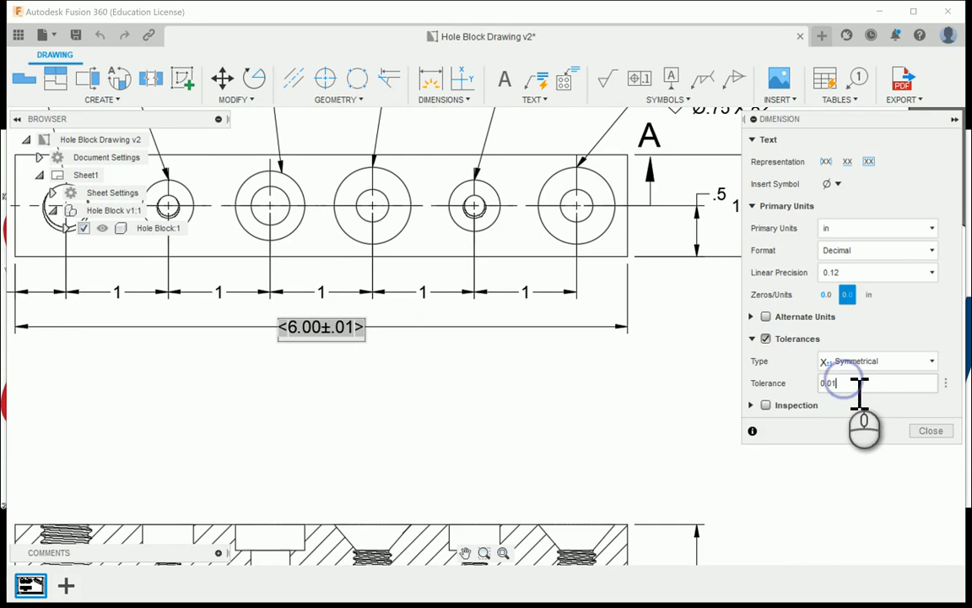
left_click(931, 431)
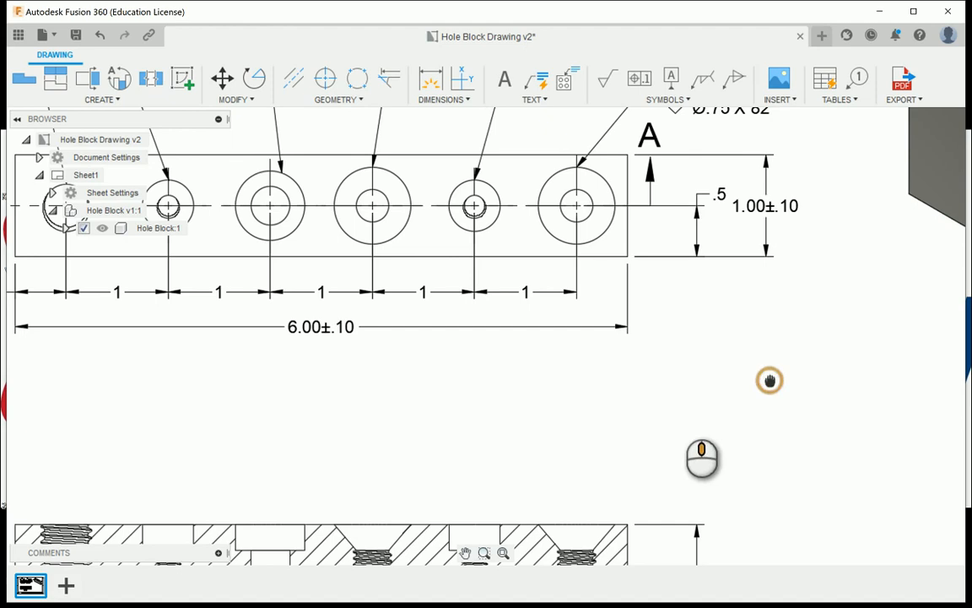
Step: Apply a Limit tolerance to the vertical hole-centre dimension with upper 0.03 and lower 0.00, and display trailing zeros
middle_click_drag(769, 379, 680, 413)
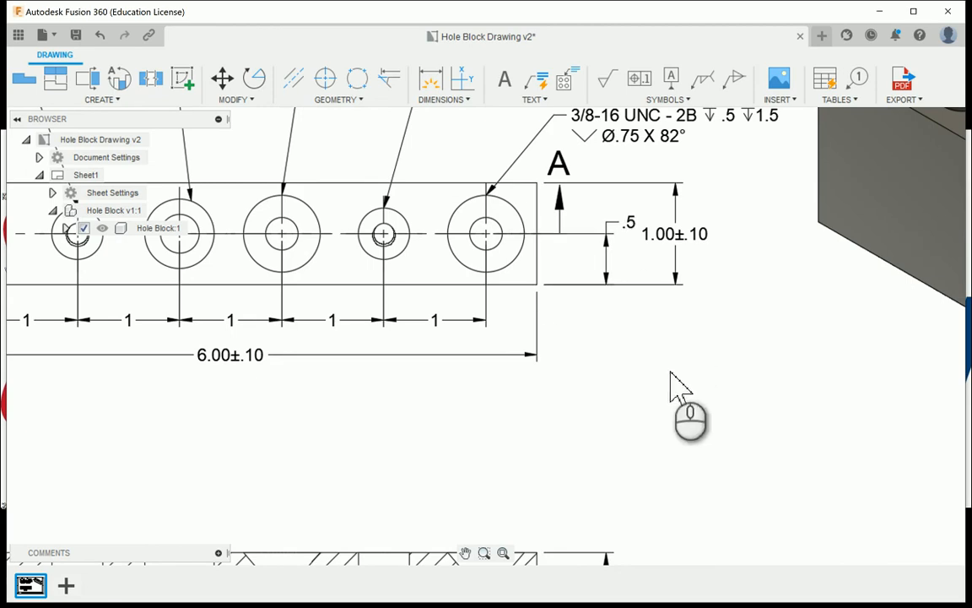
left_click(608, 247)
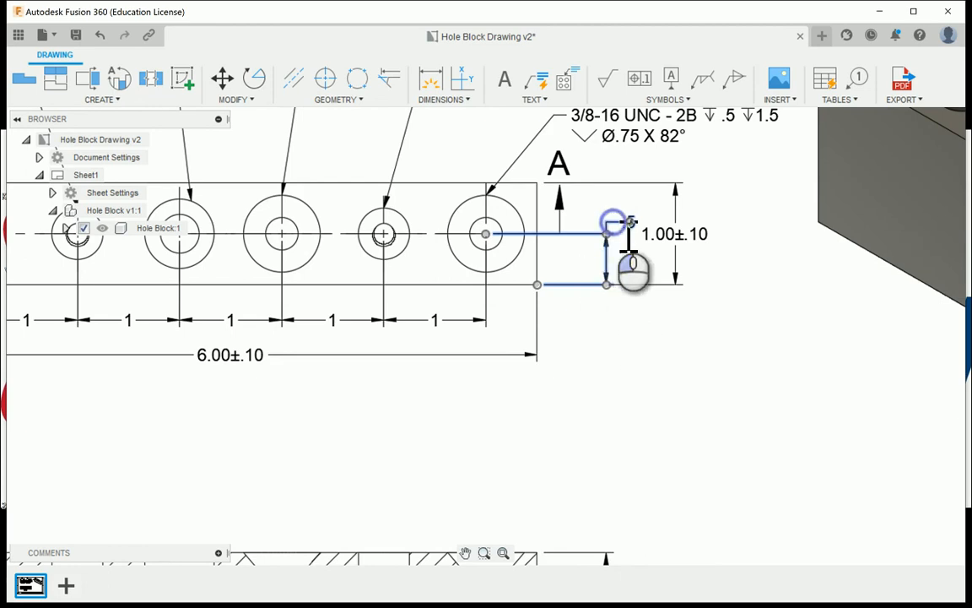
double_click(629, 223)
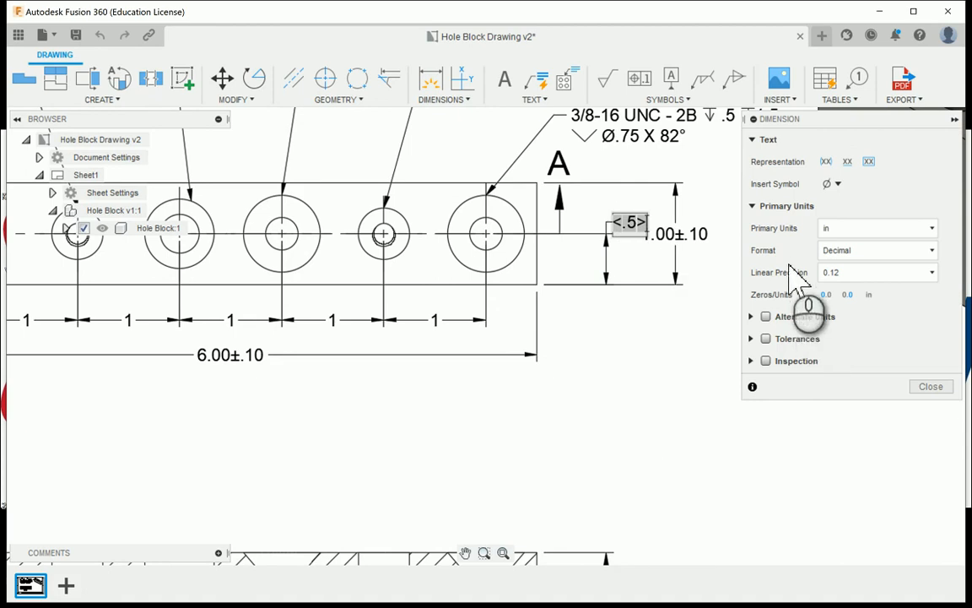
left_click(766, 338)
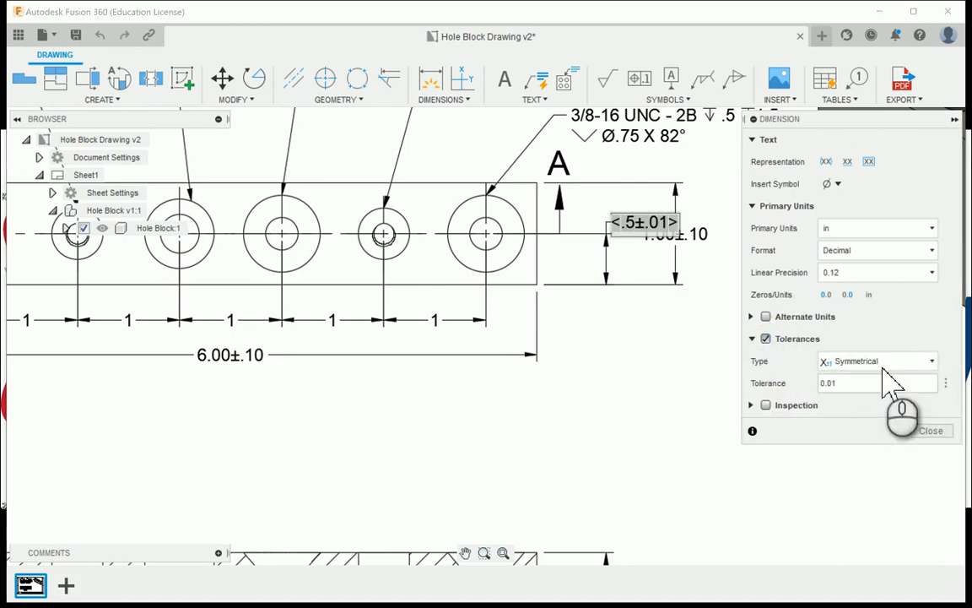
left_click(885, 365)
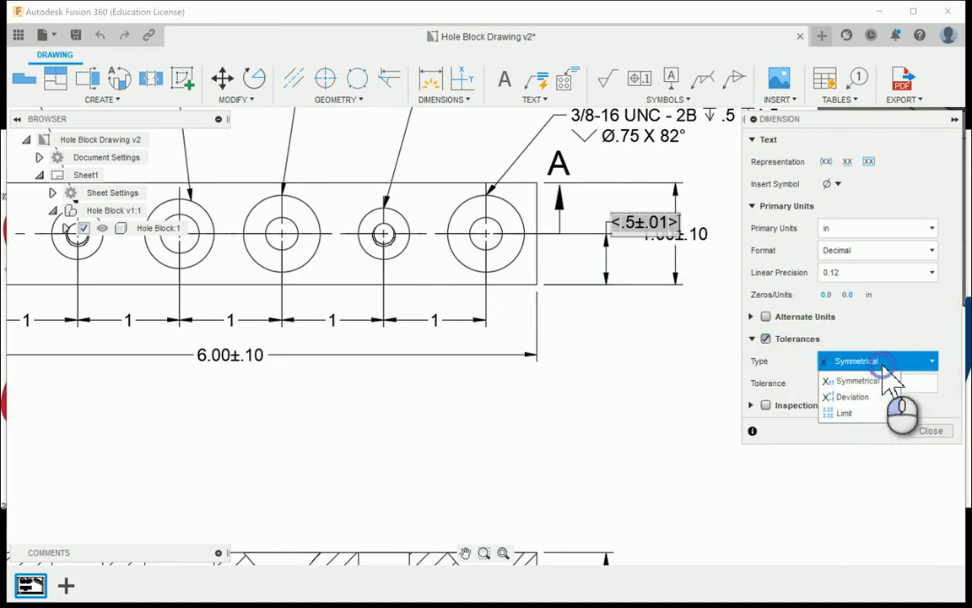
left_click(867, 413)
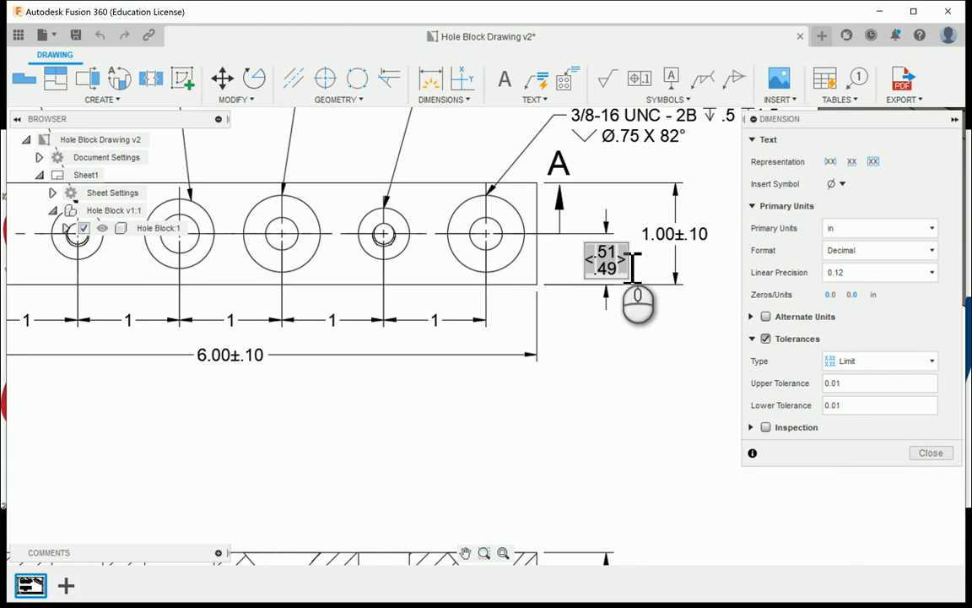
left_click(868, 405)
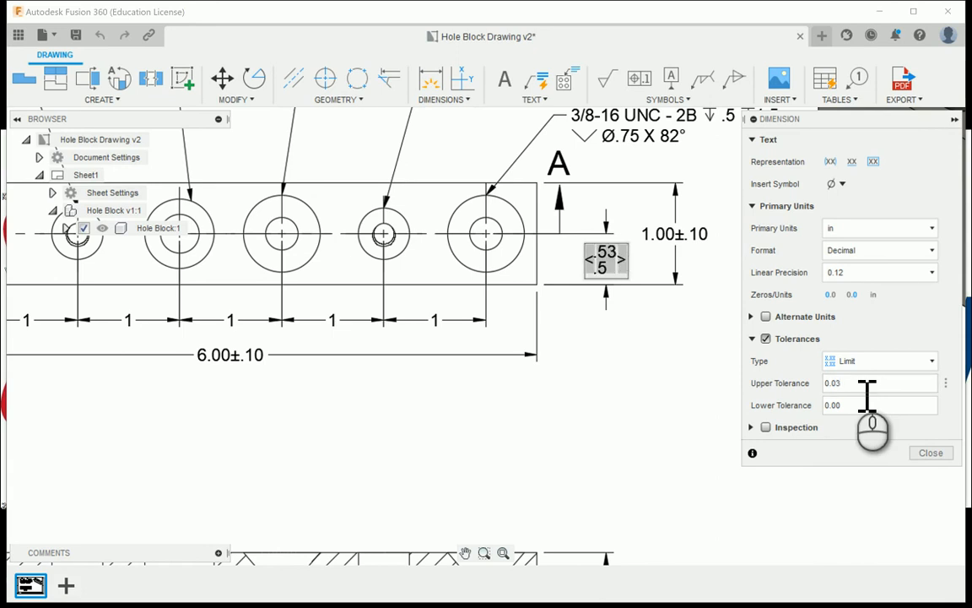
left_click(852, 294)
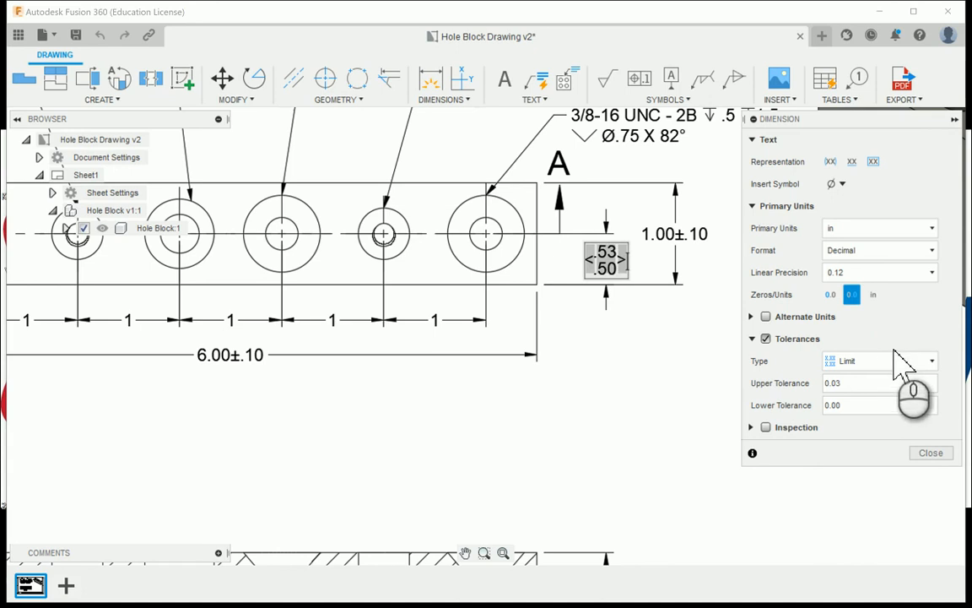
left_click(931, 452)
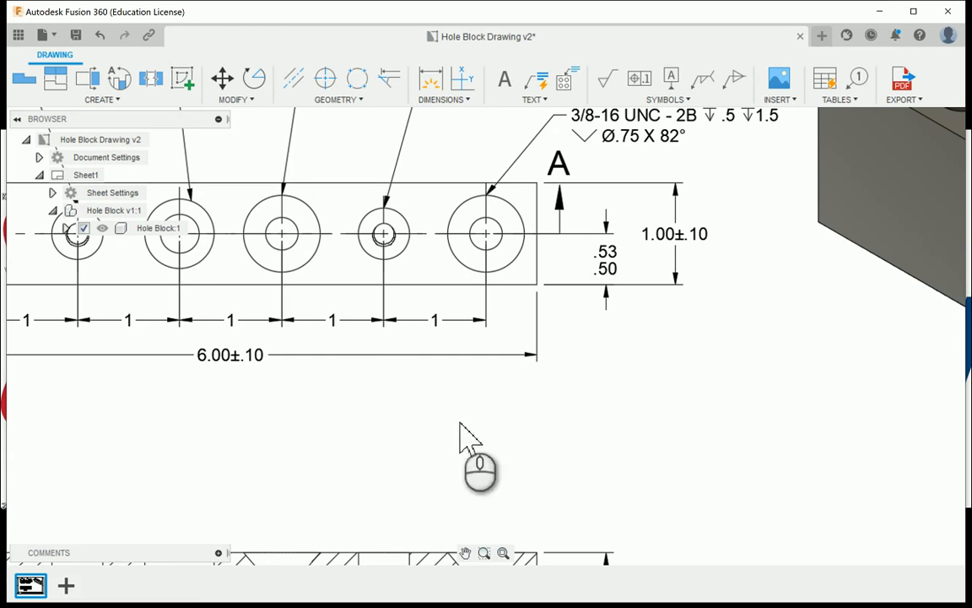
Step: Move the overall length dimension farther below the top view, to just above the section view
middle_click_drag(447, 420, 797, 403)
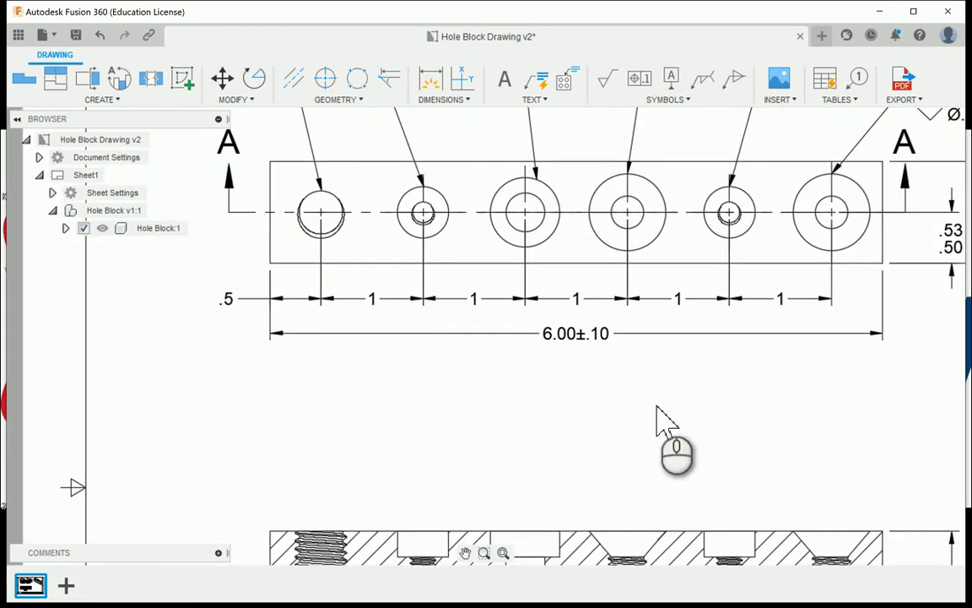
left_click(523, 332)
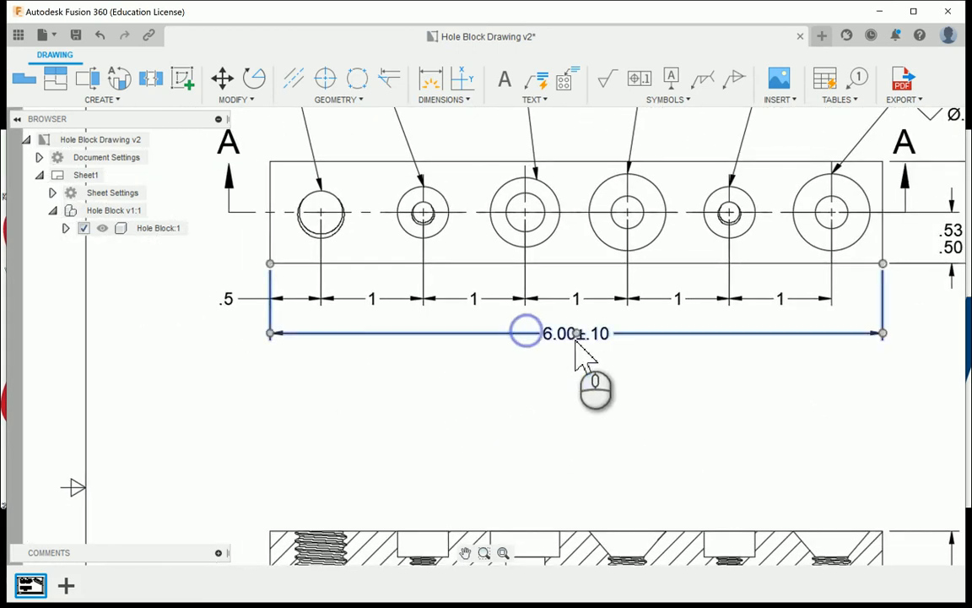
left_click_drag(576, 335, 578, 366)
left_click(578, 386)
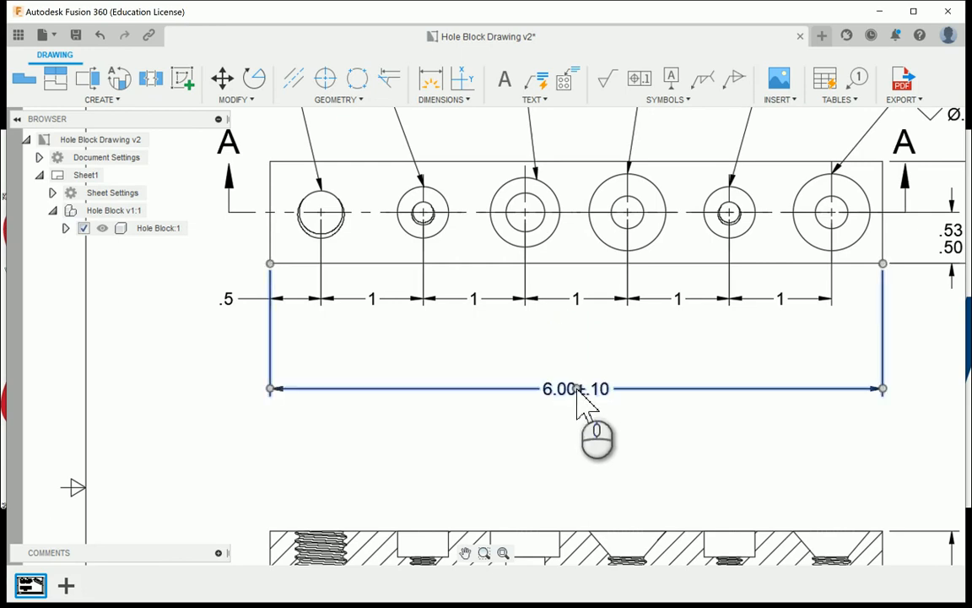
left_click(576, 386)
left_click(577, 471)
left_click(495, 394)
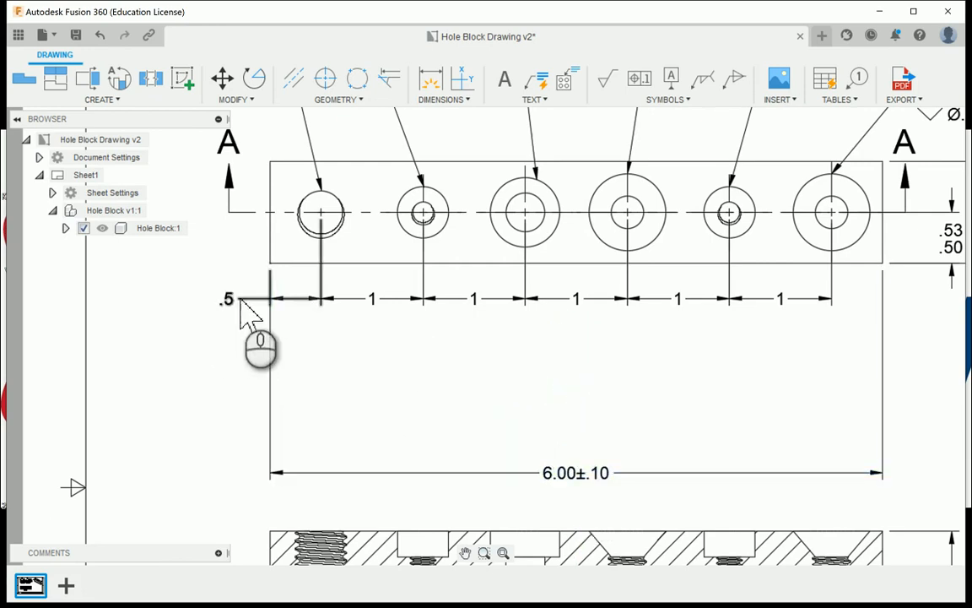
Step: Delete the five 1 in chain dimensions between the hole centres, keeping the .5 edge dimension
left_click(372, 299)
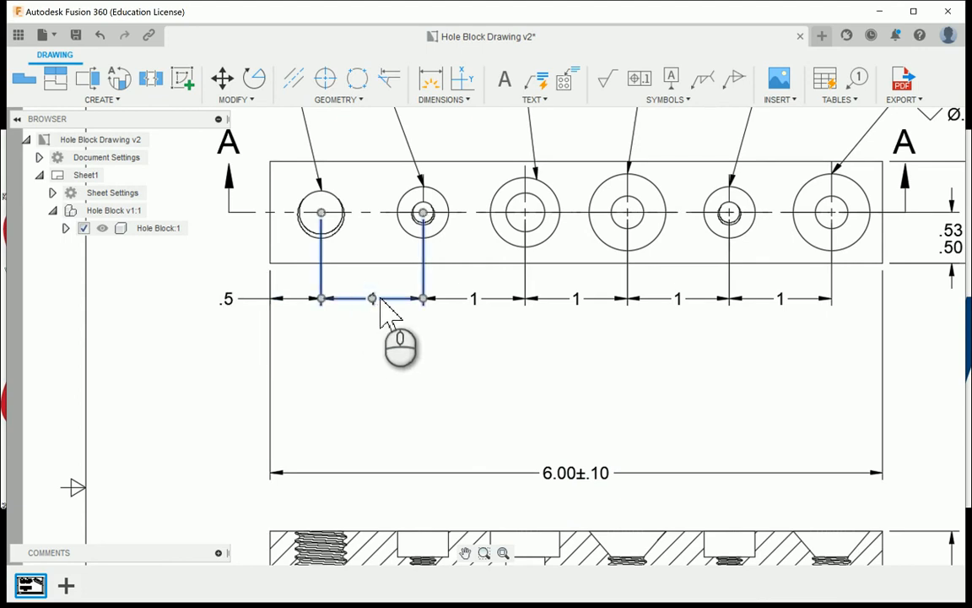
key("Delete")
left_click(480, 297)
key("Delete")
left_click(564, 302)
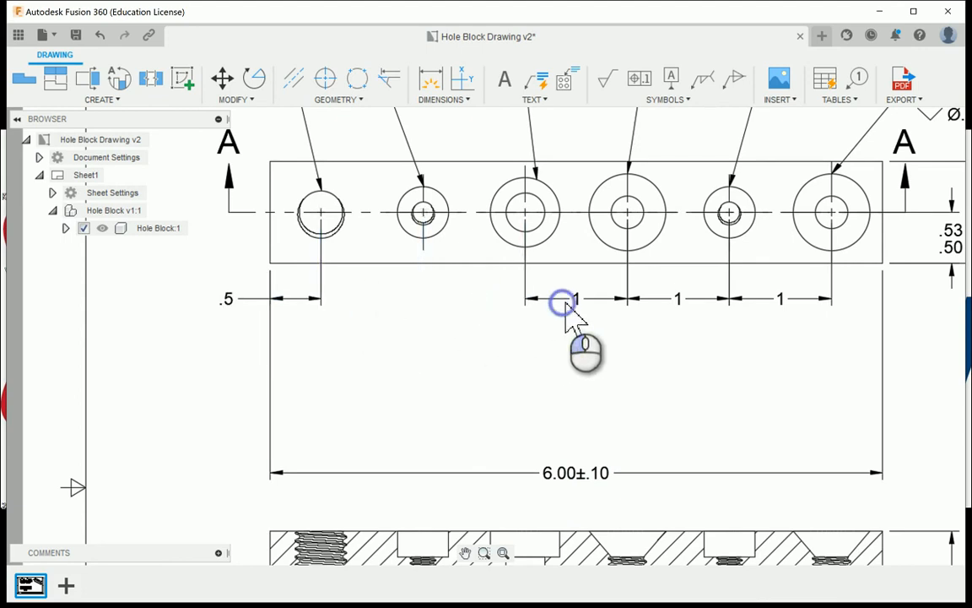
left_click(606, 296)
key("Delete")
left_click(677, 299)
key("Delete")
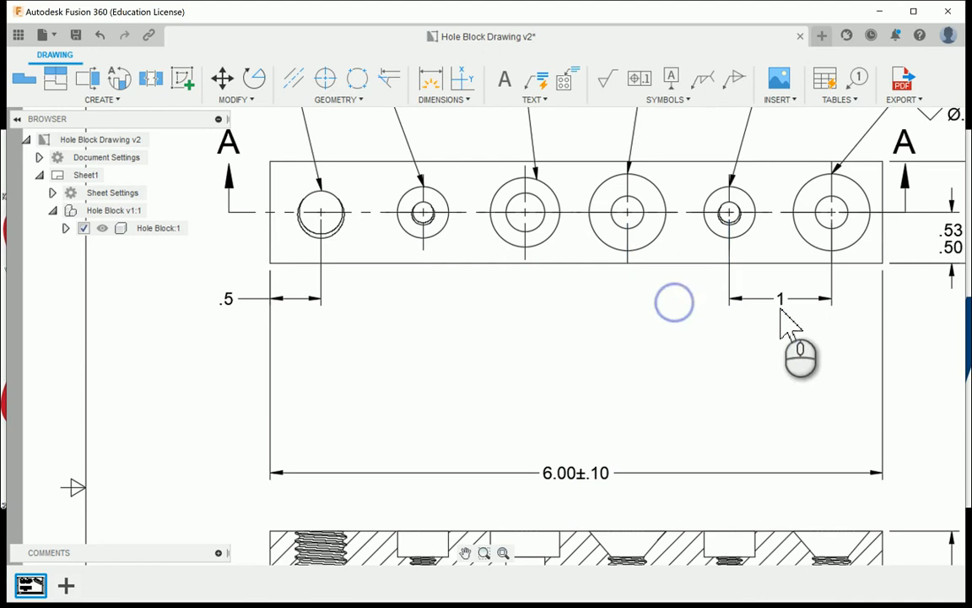
left_click(780, 303)
key("Delete")
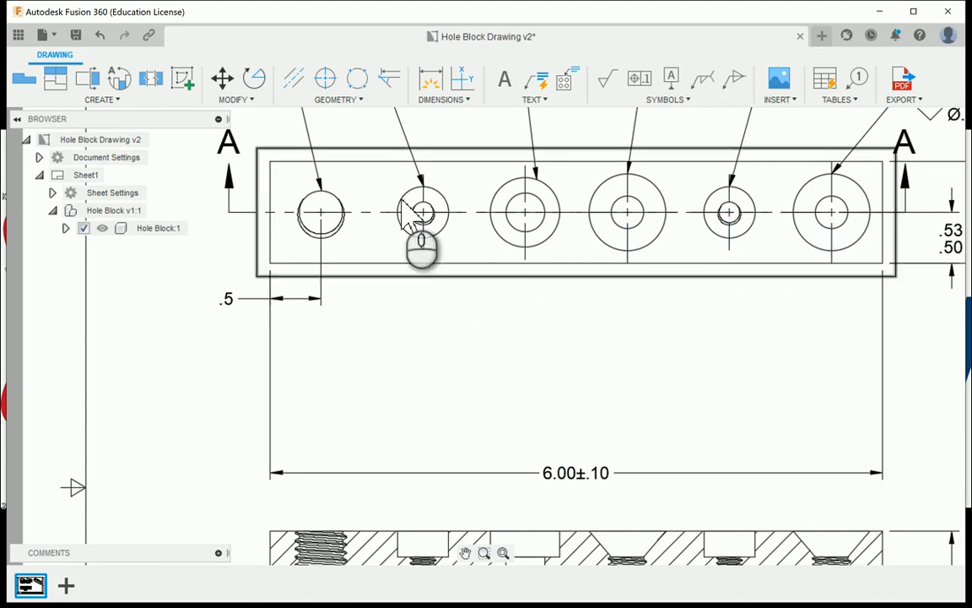
Step: Add baseline dimensions from the .5 edge dimension to the centres of the other five holes in the top view
left_click(436, 100)
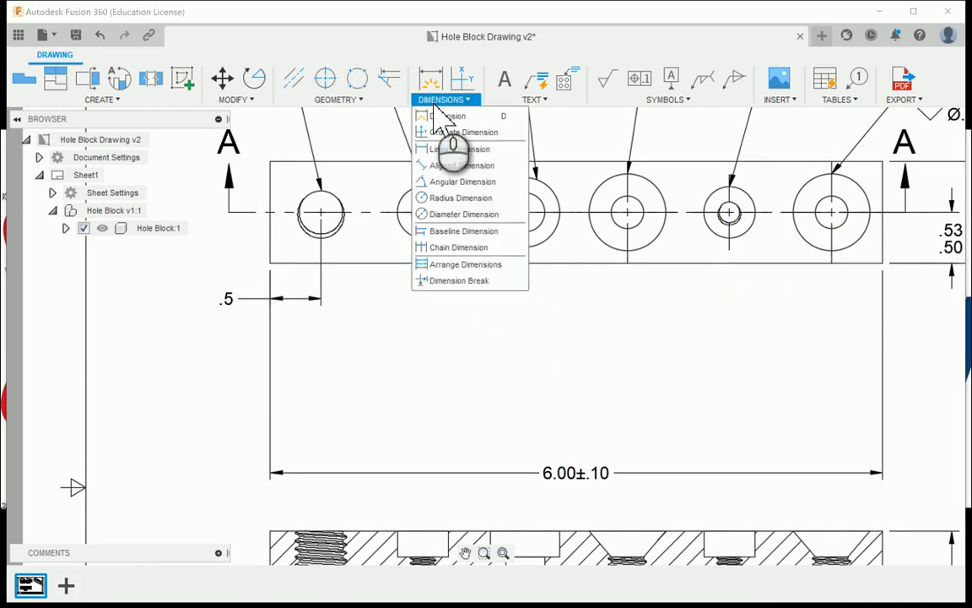
left_click(453, 233)
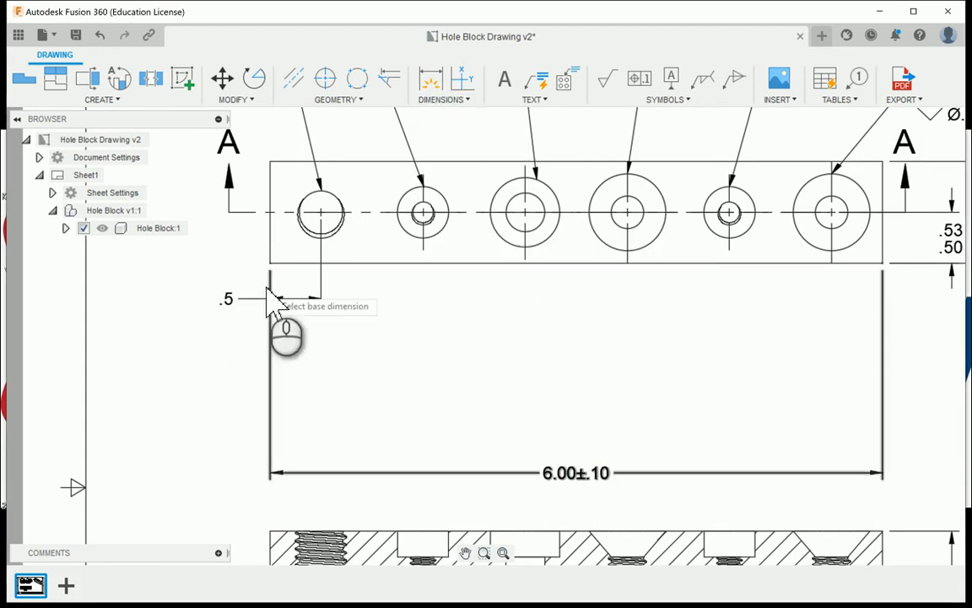
left_click(228, 302)
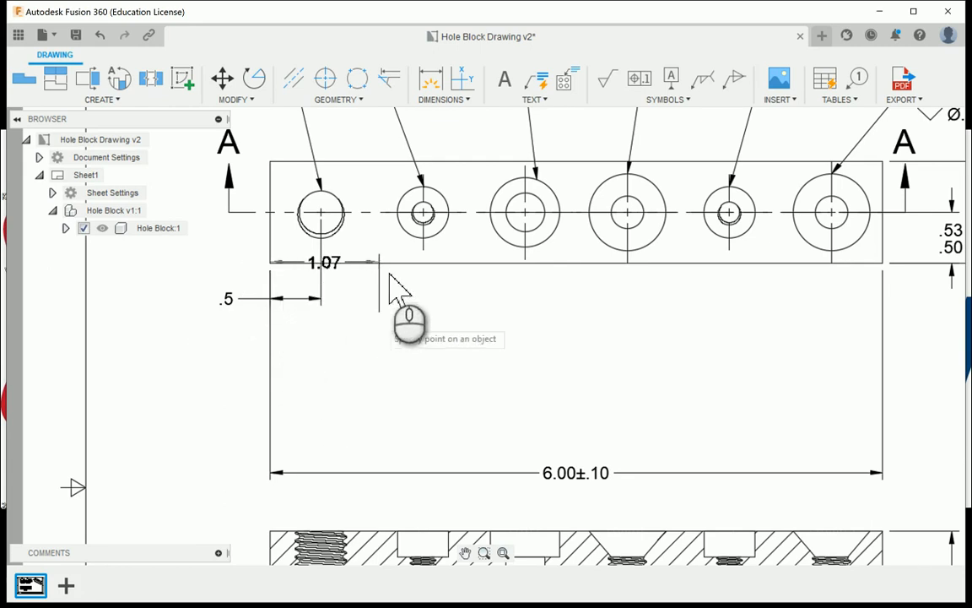
left_click(423, 214)
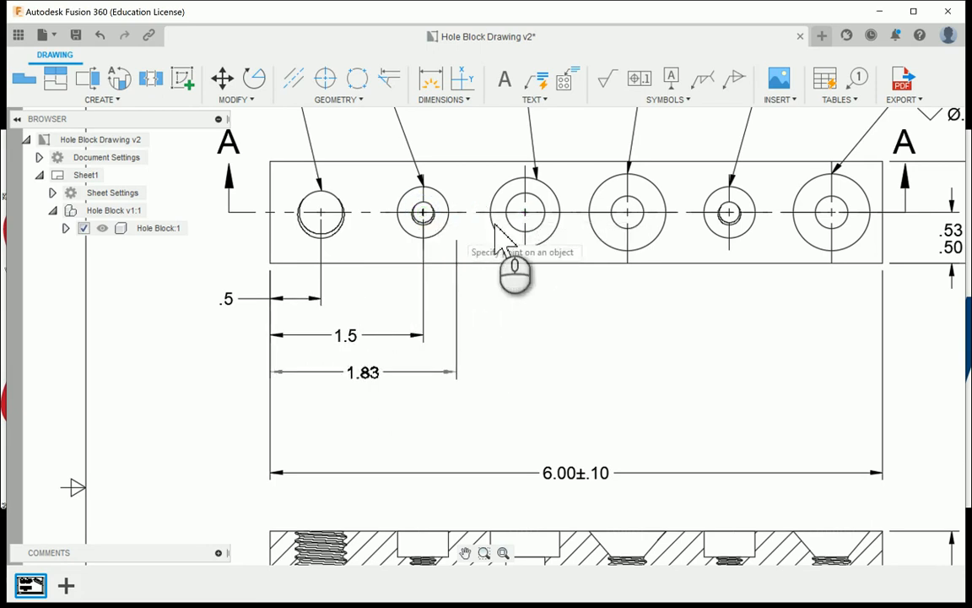
left_click(525, 213)
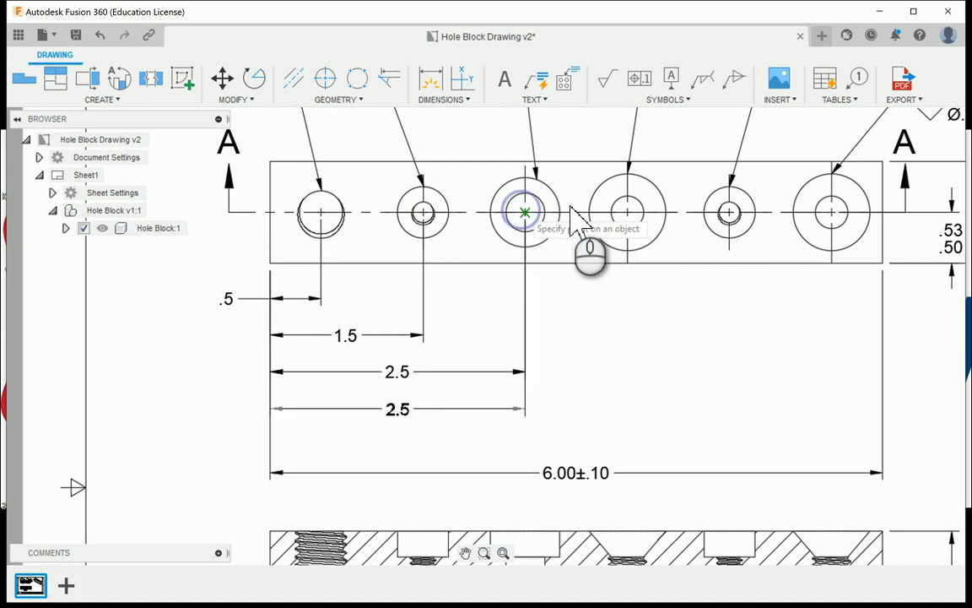
left_click(617, 212)
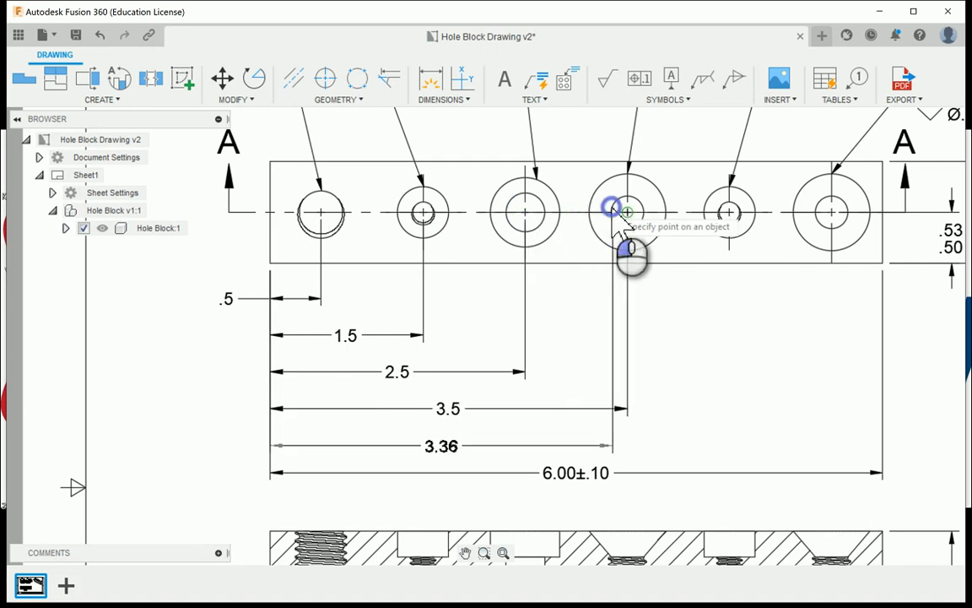
left_click(729, 212)
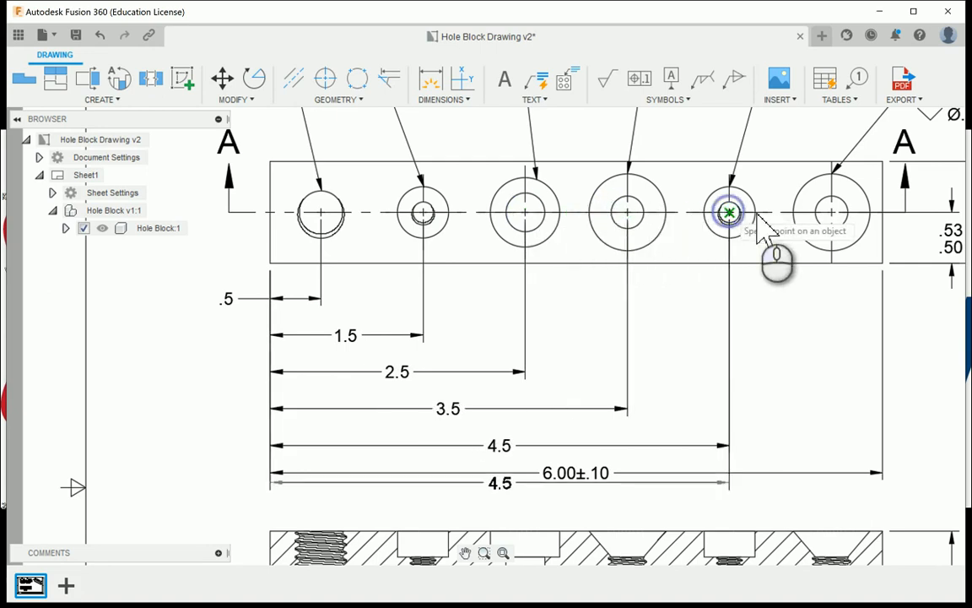
left_click(832, 213)
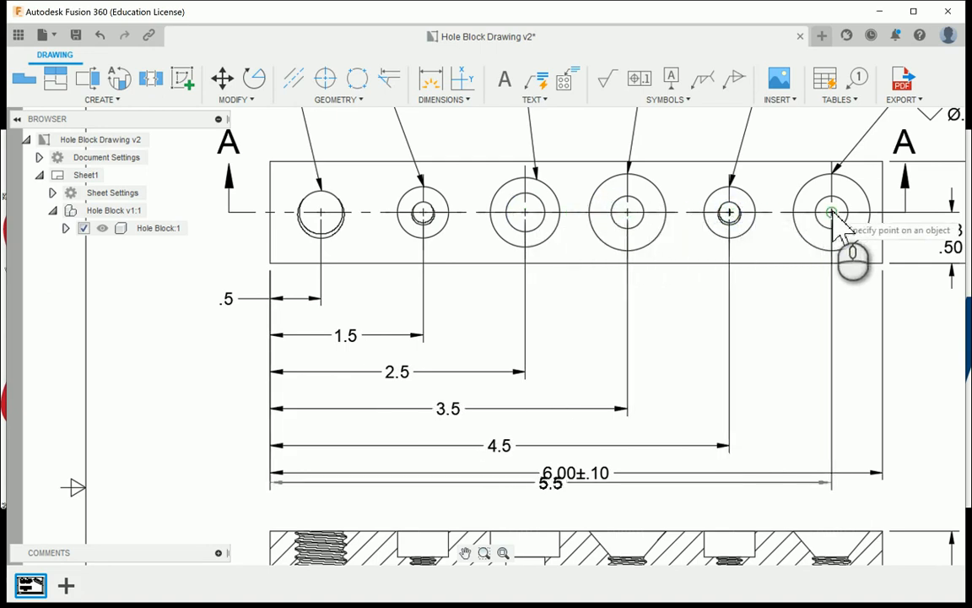
right_click(510, 295)
left_click(548, 336)
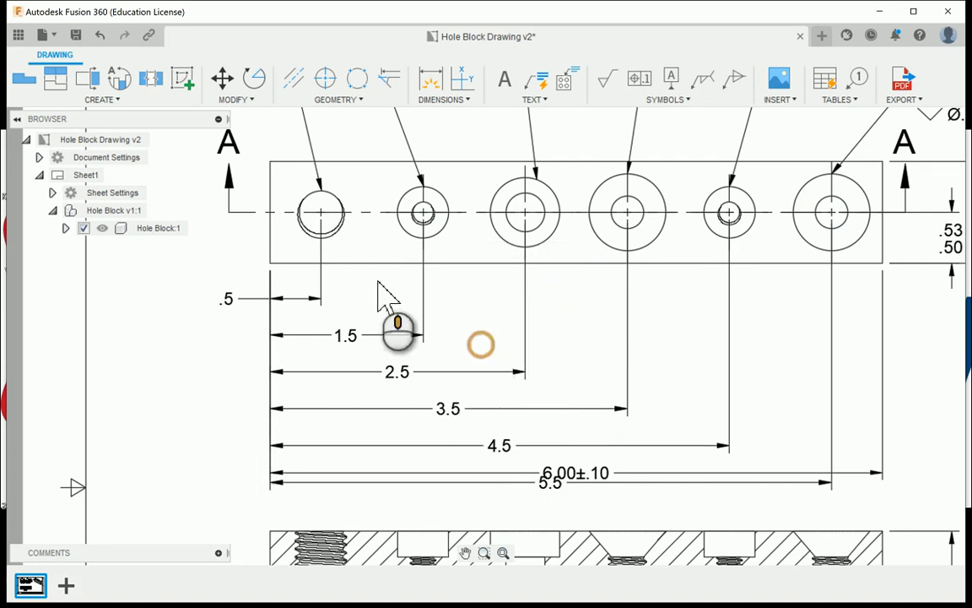
Step: Move section view A-A down toward the title block and place its label just beneath the view
scroll(384, 296, "down", 2)
scroll(380, 291, "down", 1)
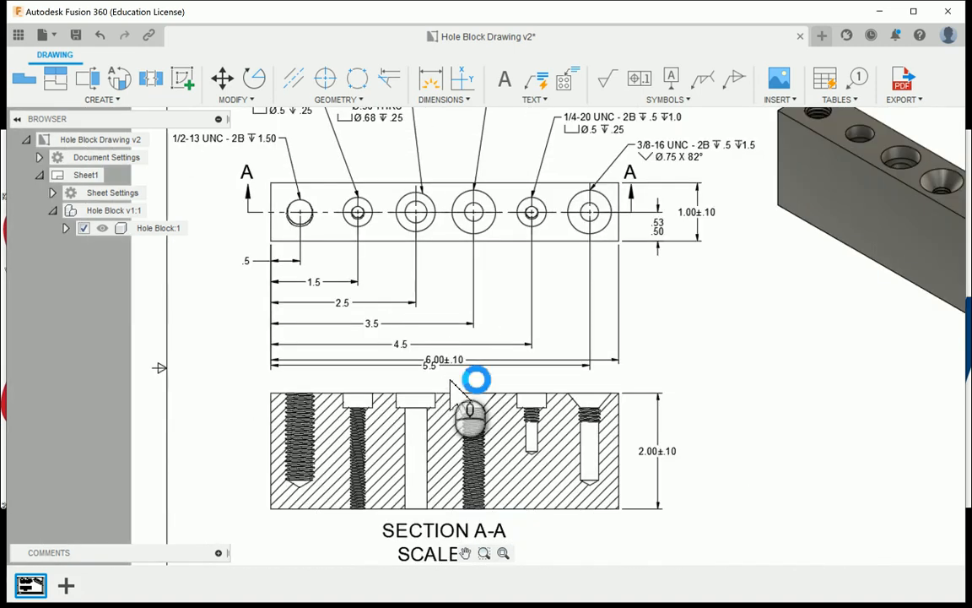
middle_click_drag(435, 426, 405, 317)
left_click(402, 364)
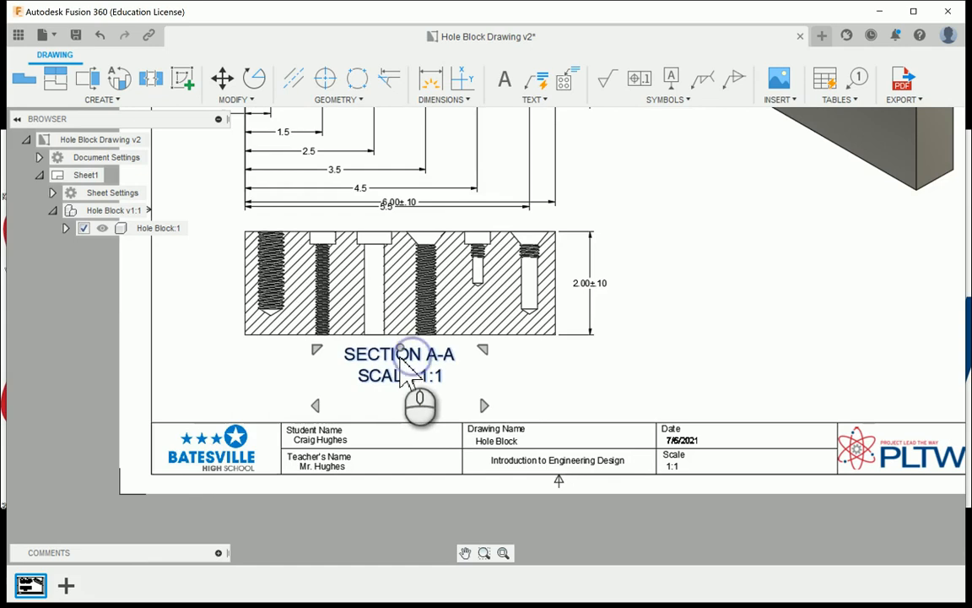
left_click_drag(401, 365, 404, 390)
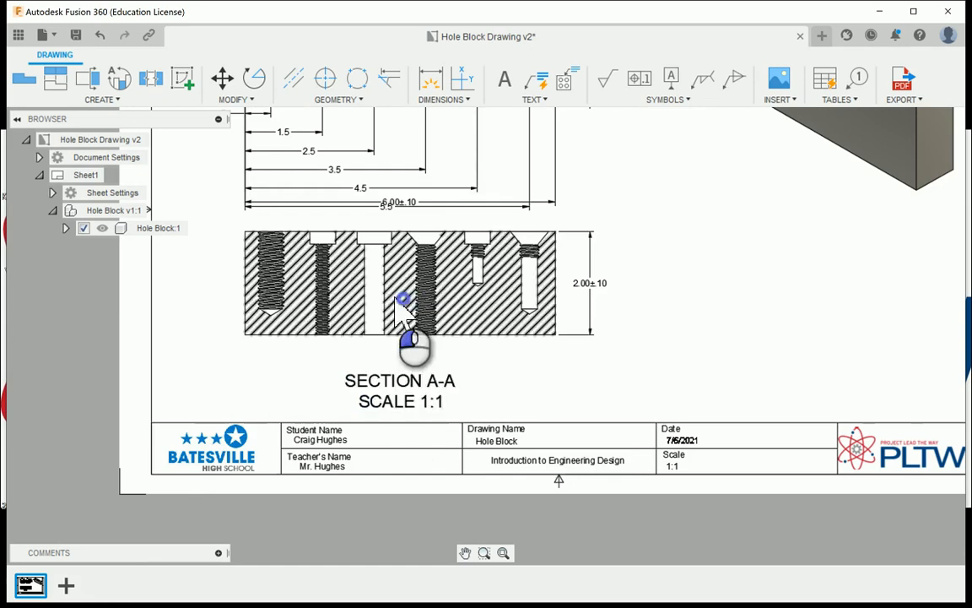
left_click_drag(408, 223, 407, 255)
left_click(628, 313)
left_click_drag(368, 429, 377, 386)
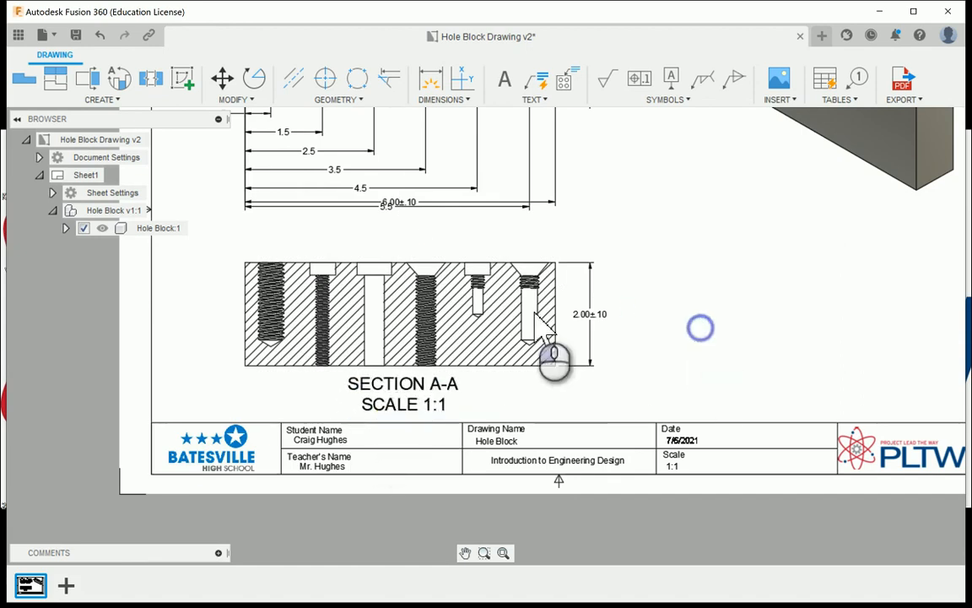
Step: Move the overall length dimension below the 5.5 baseline dimension, clear of the section view
scroll(407, 296, "up", 3)
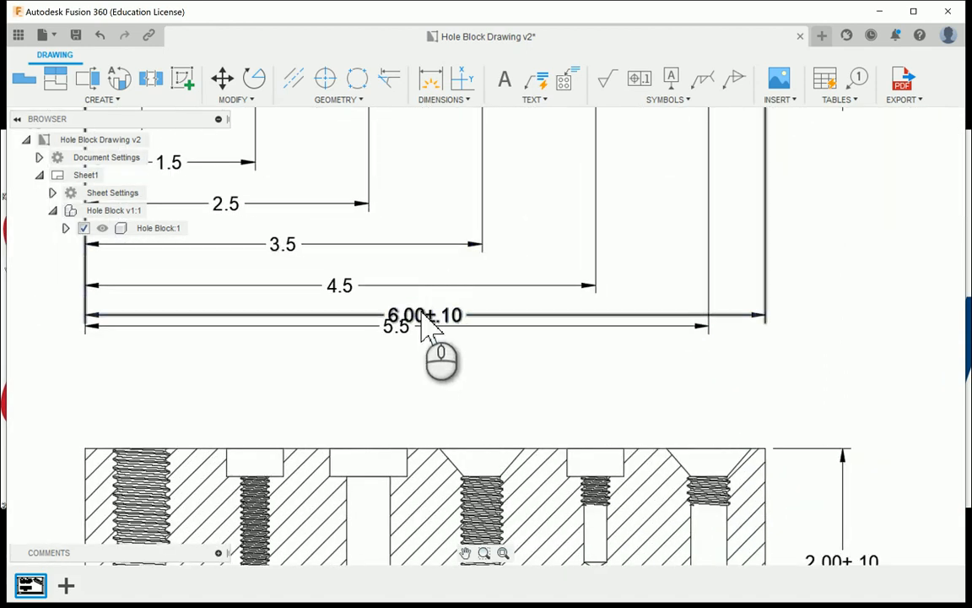
left_click_drag(421, 317, 433, 390)
left_click(800, 338)
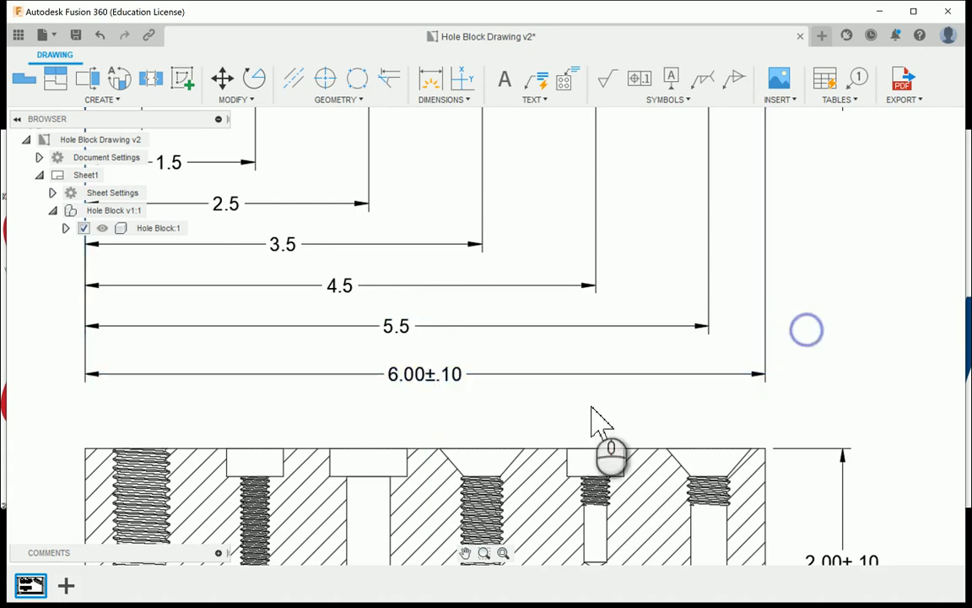
Step: Add the tolerance ± .003, set off by a space, after the Ø.68 counterbore diameter in the Ø.38 THRU hole note
scroll(597, 413, "down", 4)
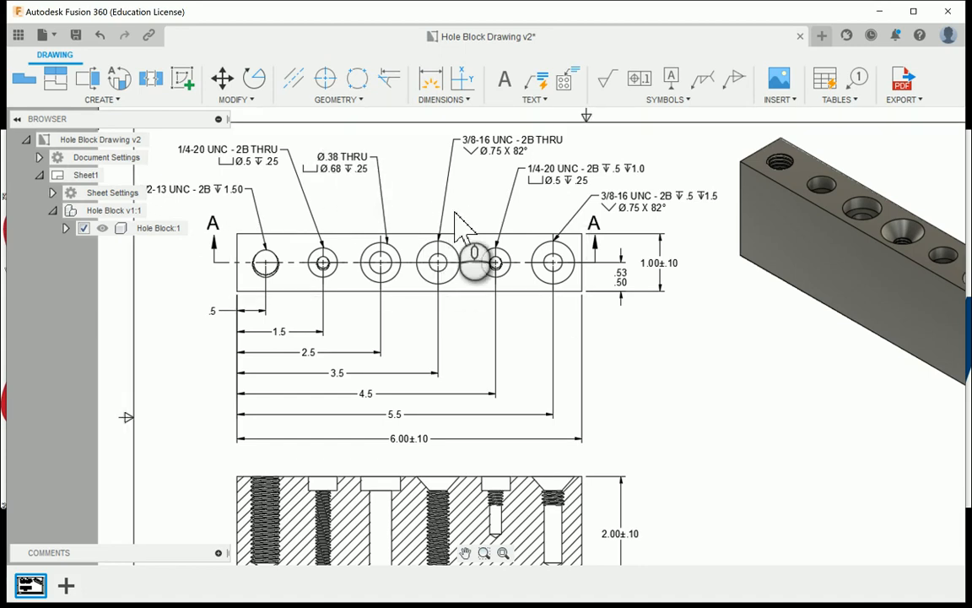
middle_click(359, 206)
middle_click_drag(360, 206, 445, 275)
scroll(444, 278, "up", 3)
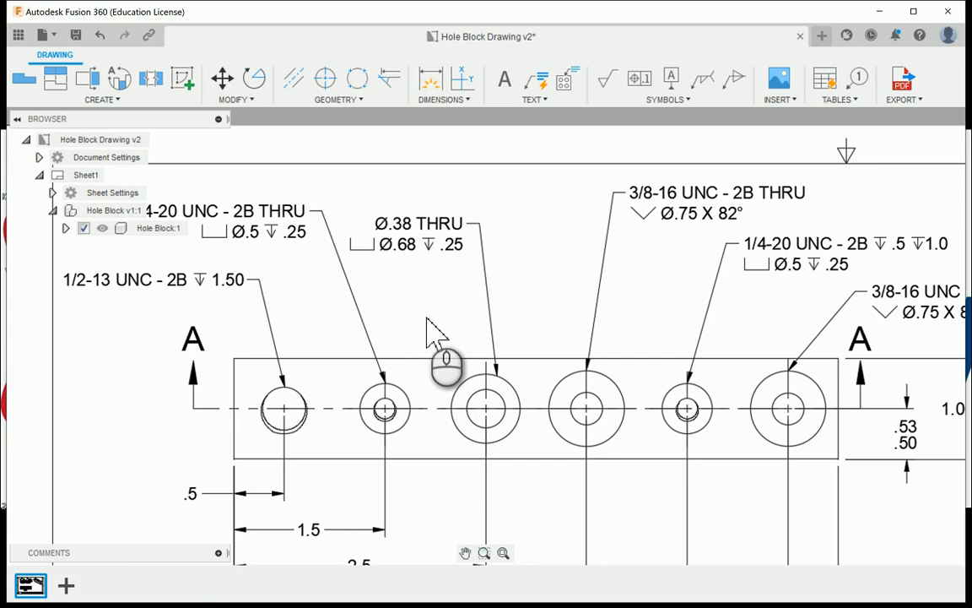
scroll(434, 337, "up", 4)
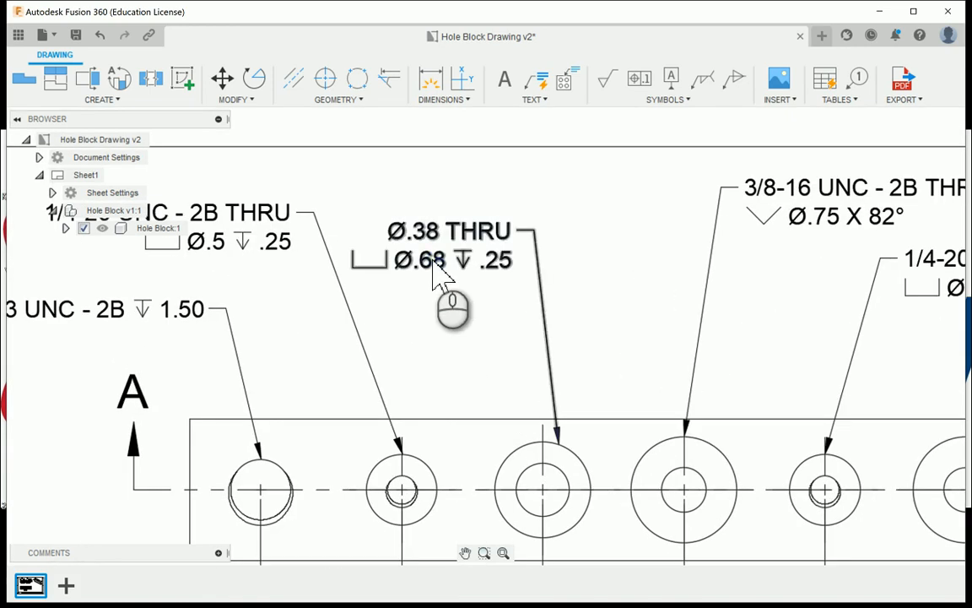
double_click(433, 260)
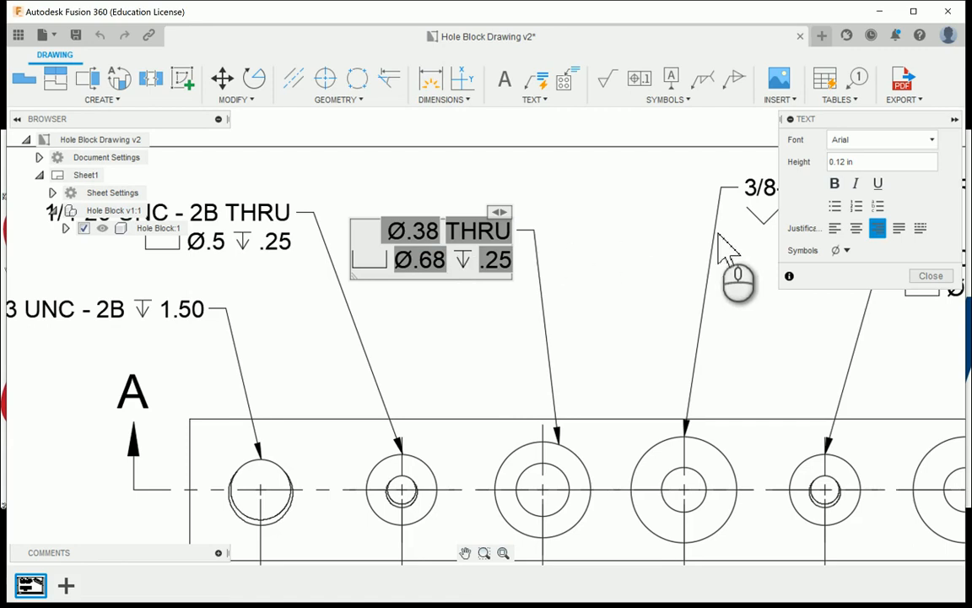
left_click(846, 251)
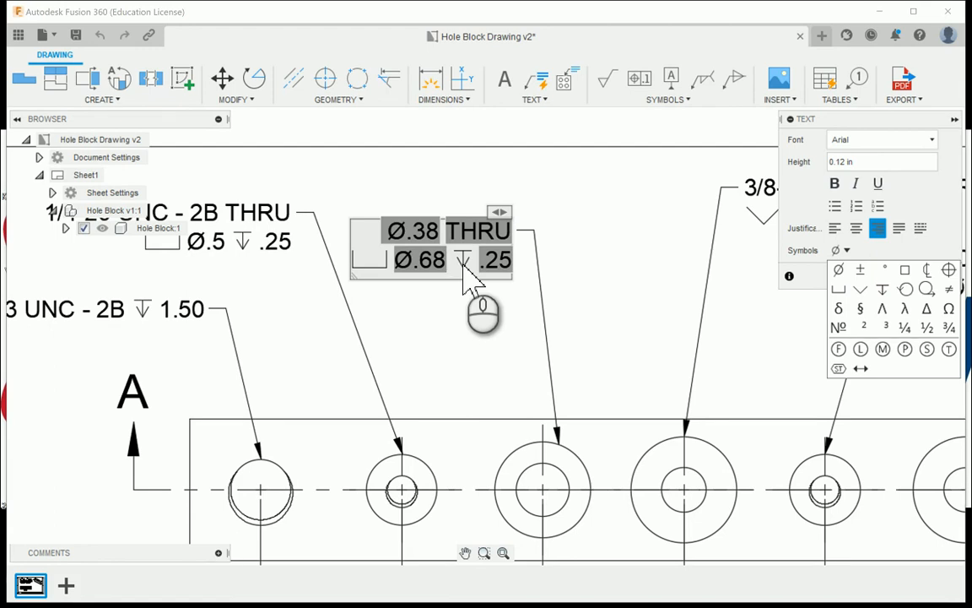
left_click(861, 270)
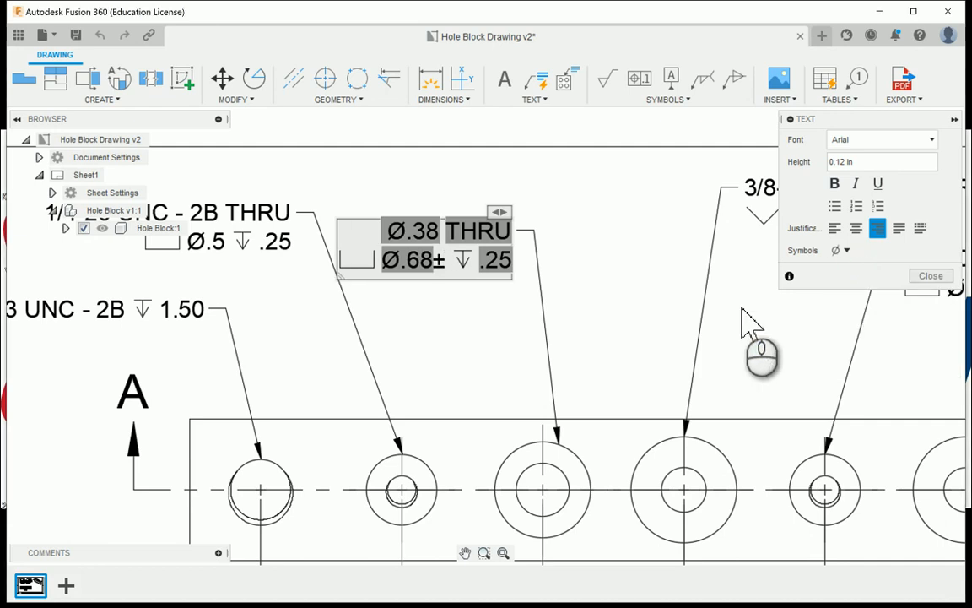
type(".003")
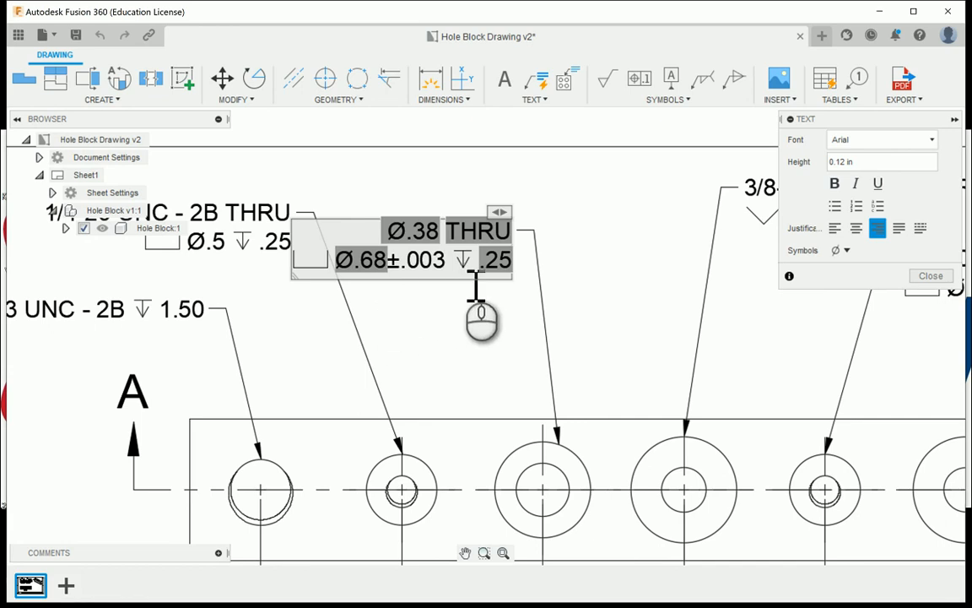
left_click(390, 263)
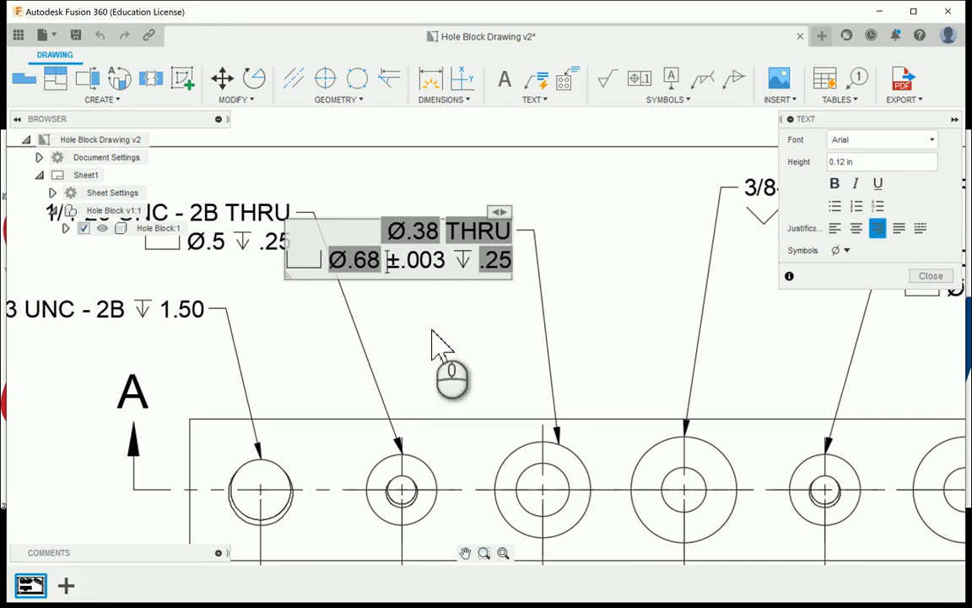
left_click(395, 262)
left_click(611, 265)
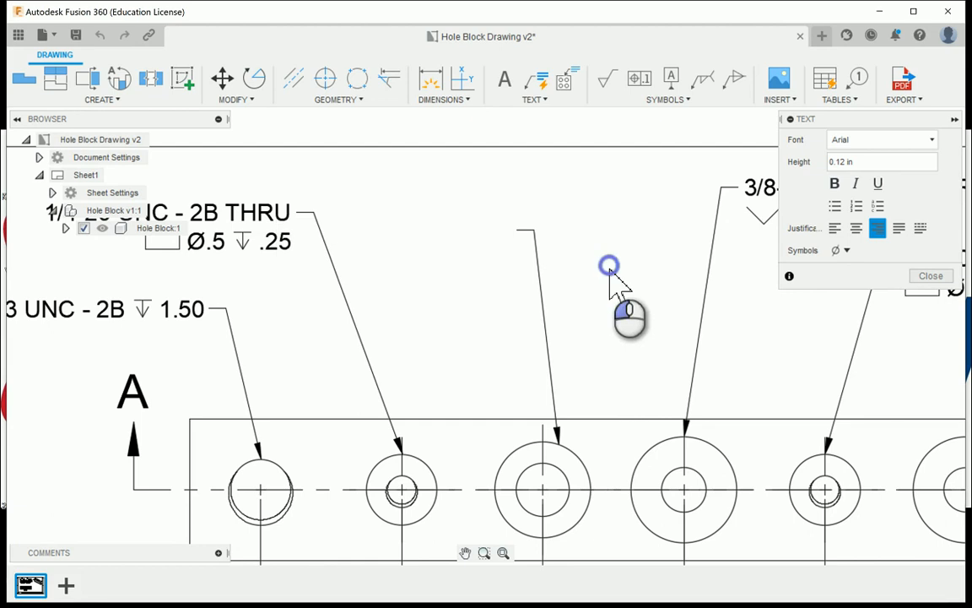
Step: Shift the 1/4-20 UNC - 2B THRU note to the left and raise the Ø.38 THRU note to separate the two overlapping callouts
scroll(580, 326, "down", 3)
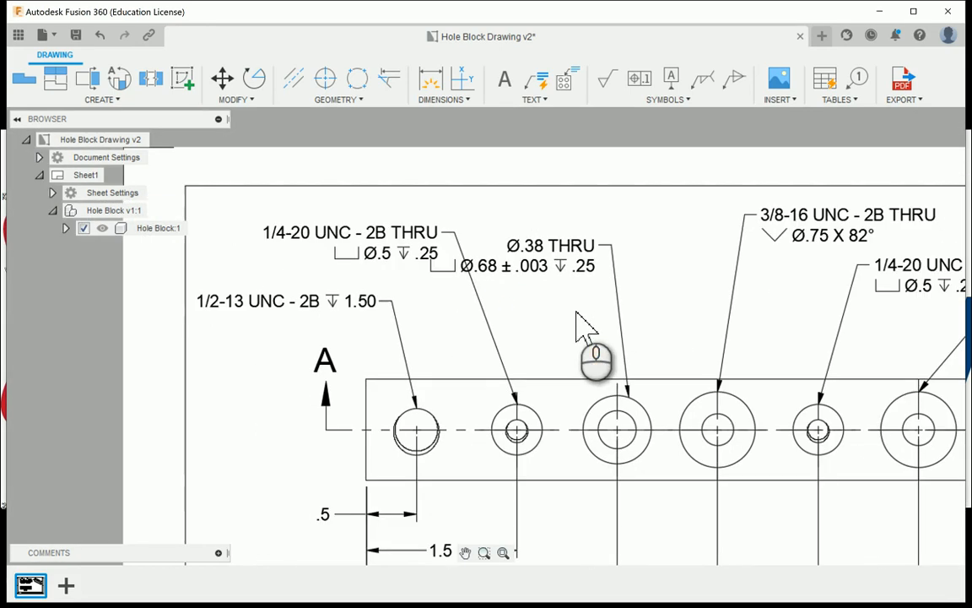
left_click(350, 234)
left_click_drag(453, 232, 392, 233)
left_click(540, 267)
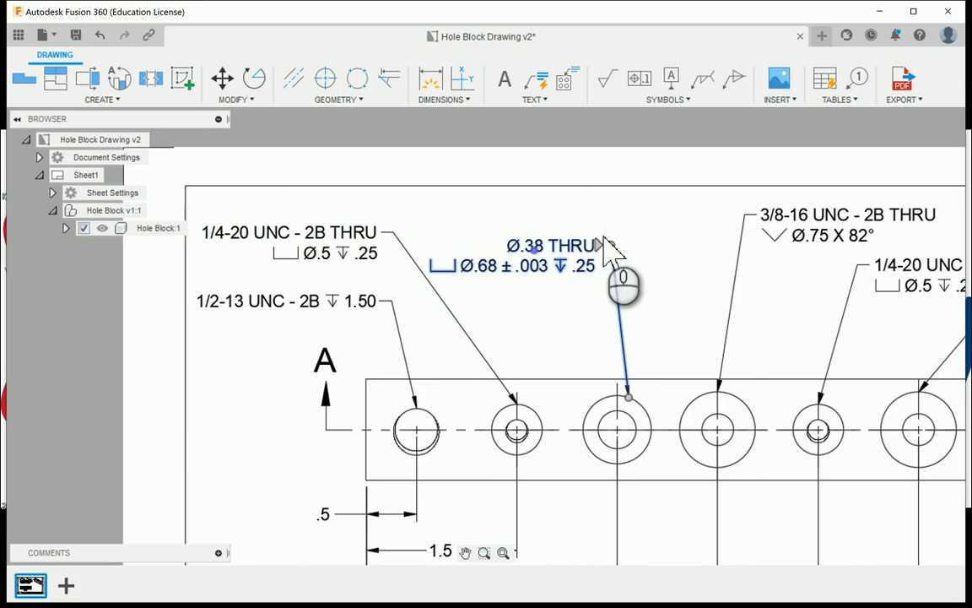
left_click(606, 243)
left_click_drag(606, 242, 596, 212)
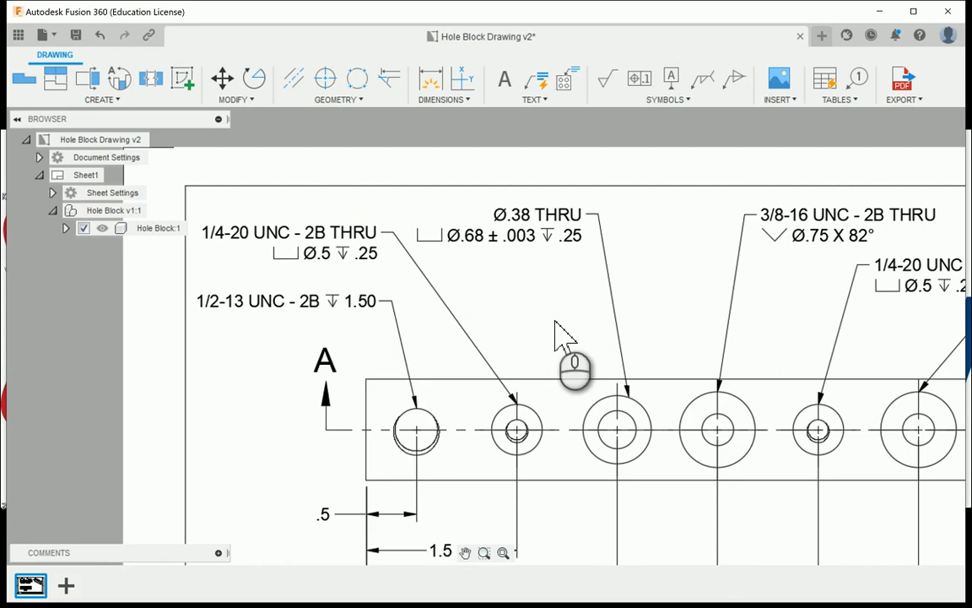
Step: Add the tolerance ± .002 after the Ø.75 countersink diameter in the 3/8-16 UNC - 2B THRU hole note
mouse_move(823, 286)
middle_mouse_down()
mouse_move(669, 296)
mouse_move(489, 329)
middle_mouse_up()
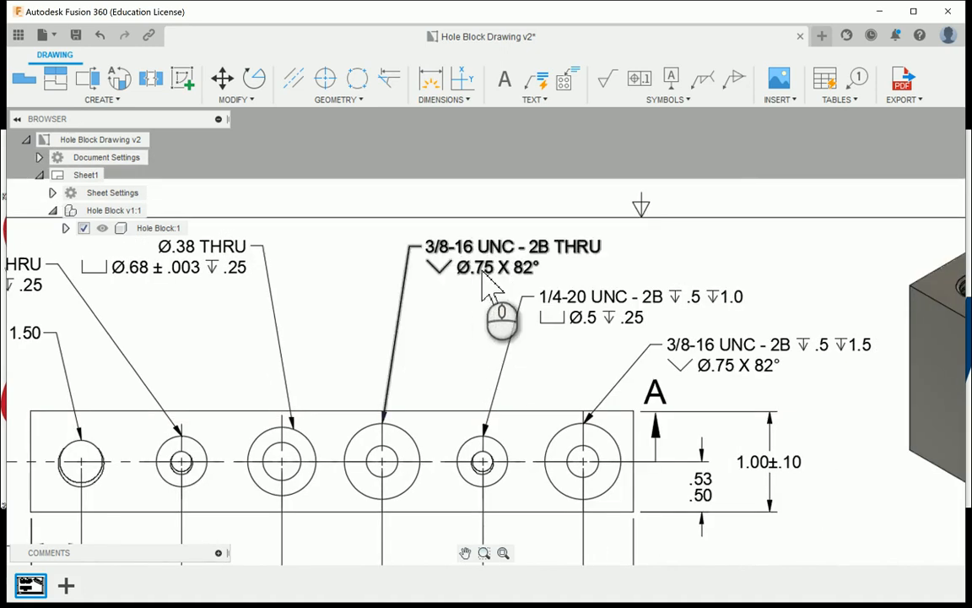
scroll(490, 291, "up", 2)
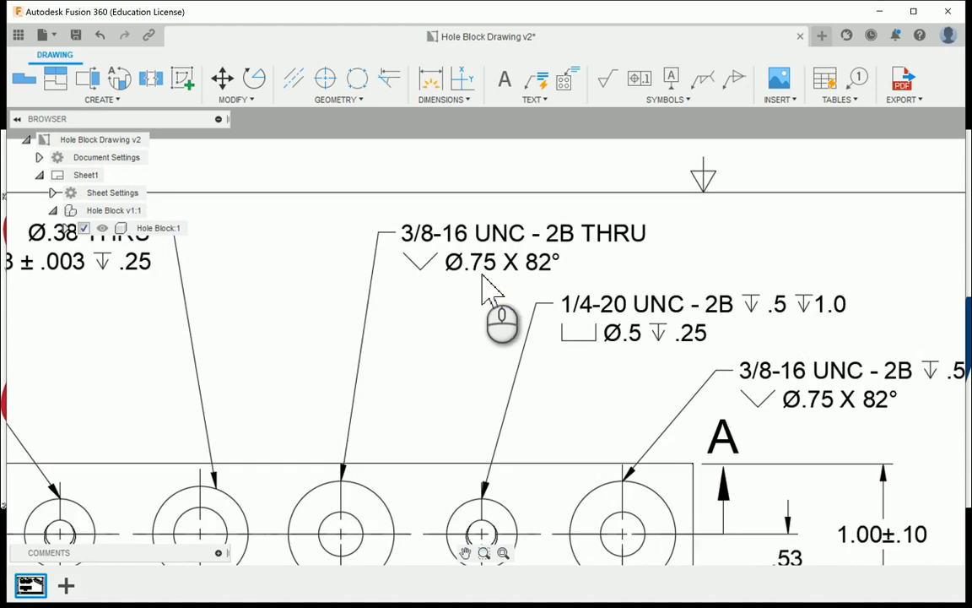
scroll(489, 291, "up", 1)
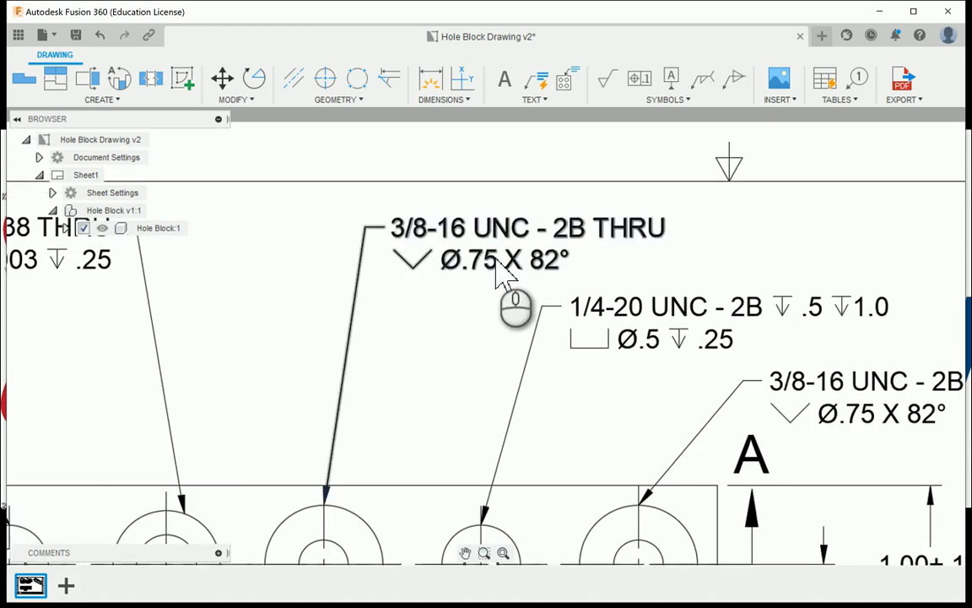
double_click(499, 260)
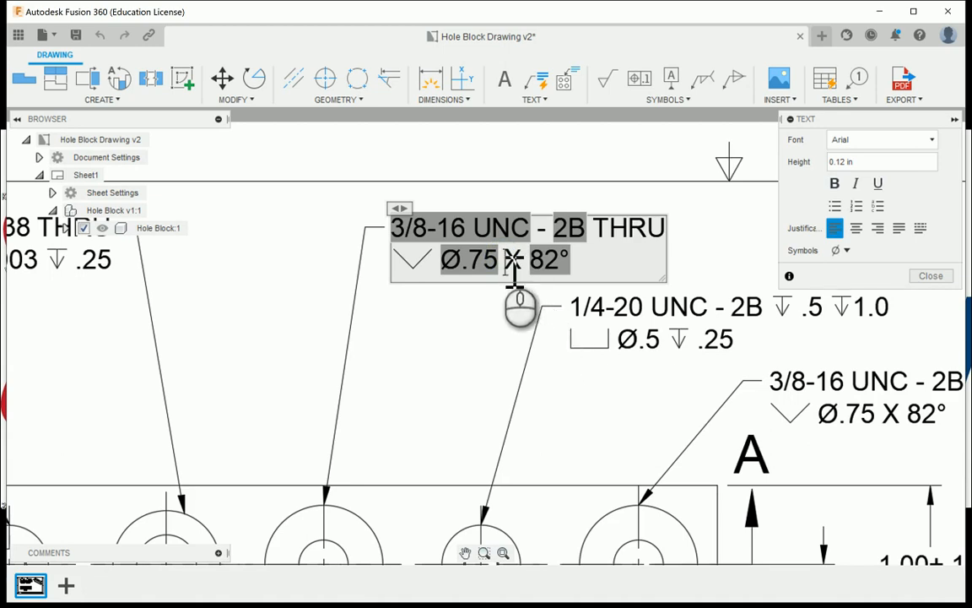
left_click(511, 268)
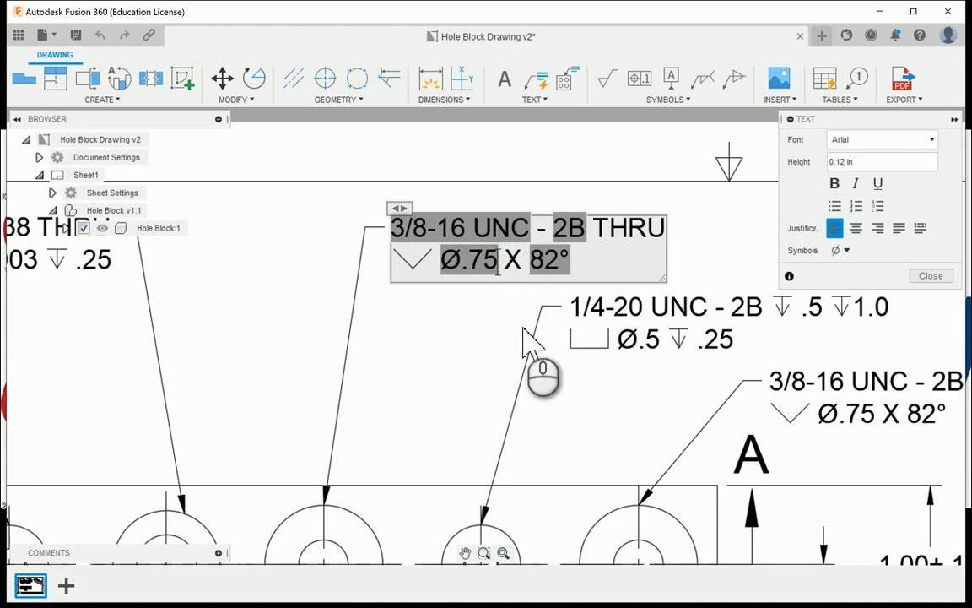
left_click(841, 250)
left_click(862, 269)
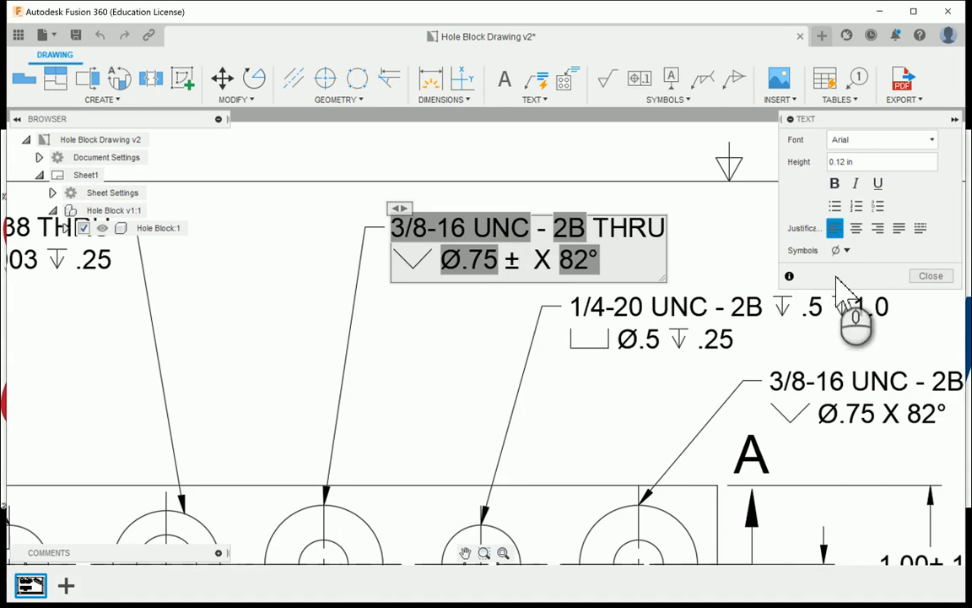
type(".002")
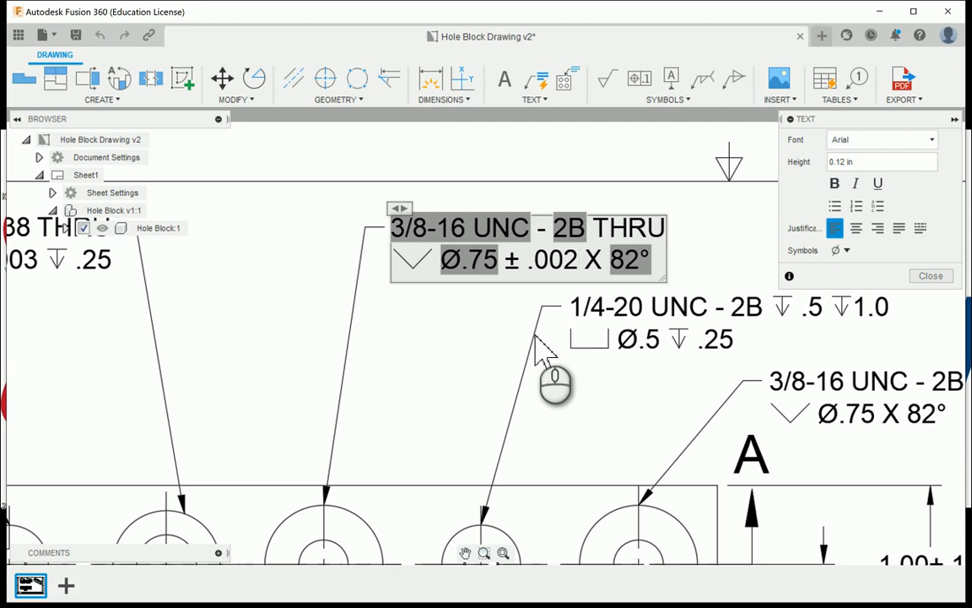
left_click(925, 278)
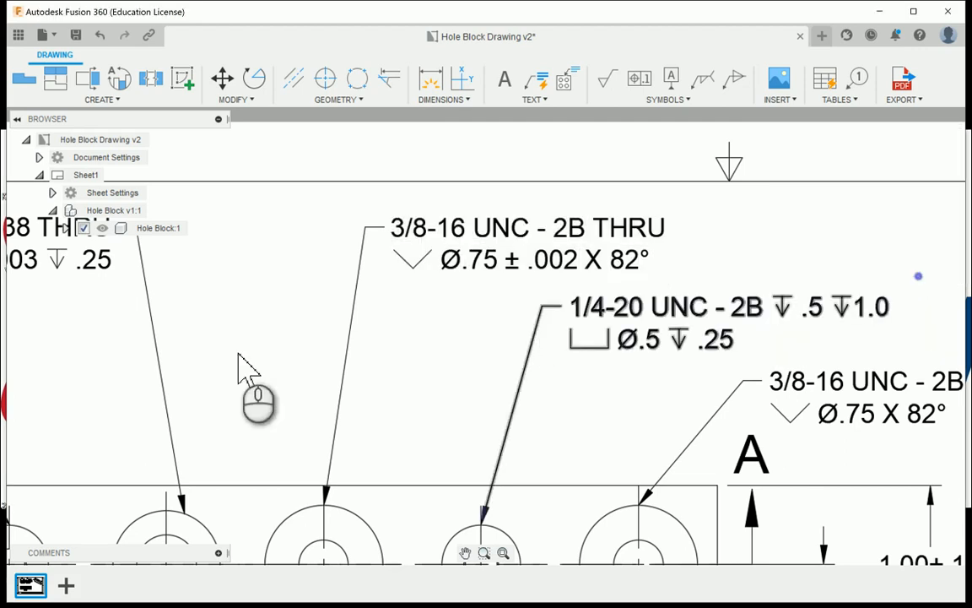
Step: Place a custom table at the upper-right corner of the title block and set its table direction to Down
scroll(429, 347, "down", 3)
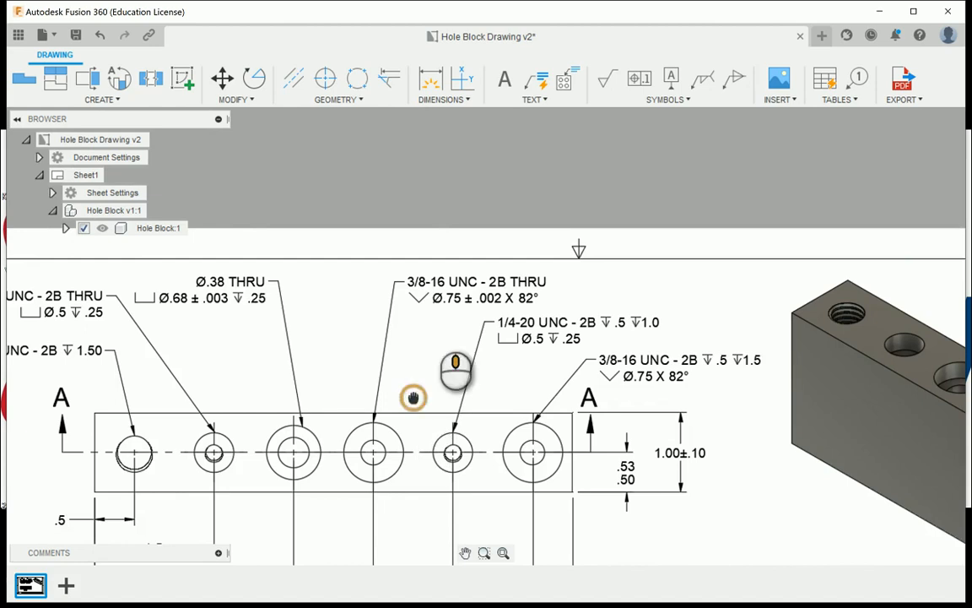
scroll(441, 291, "down", 4)
middle_click_drag(440, 367, 414, 284)
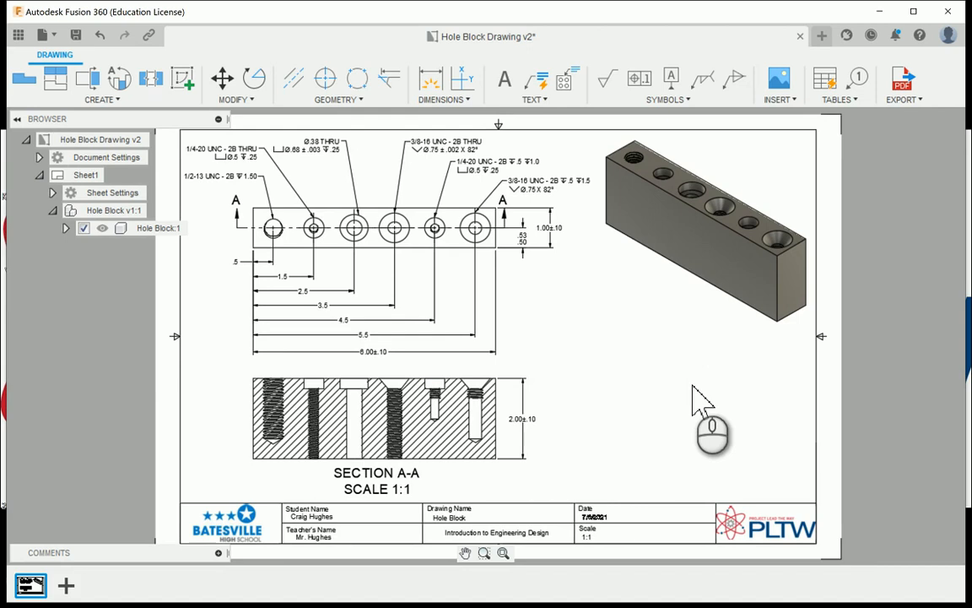
scroll(629, 388, "down", 1)
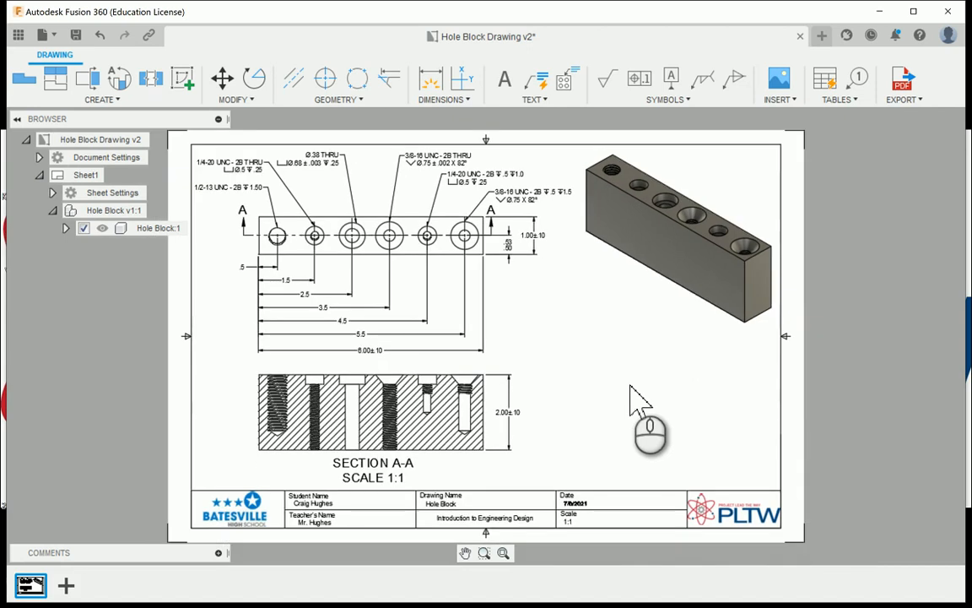
left_click(833, 100)
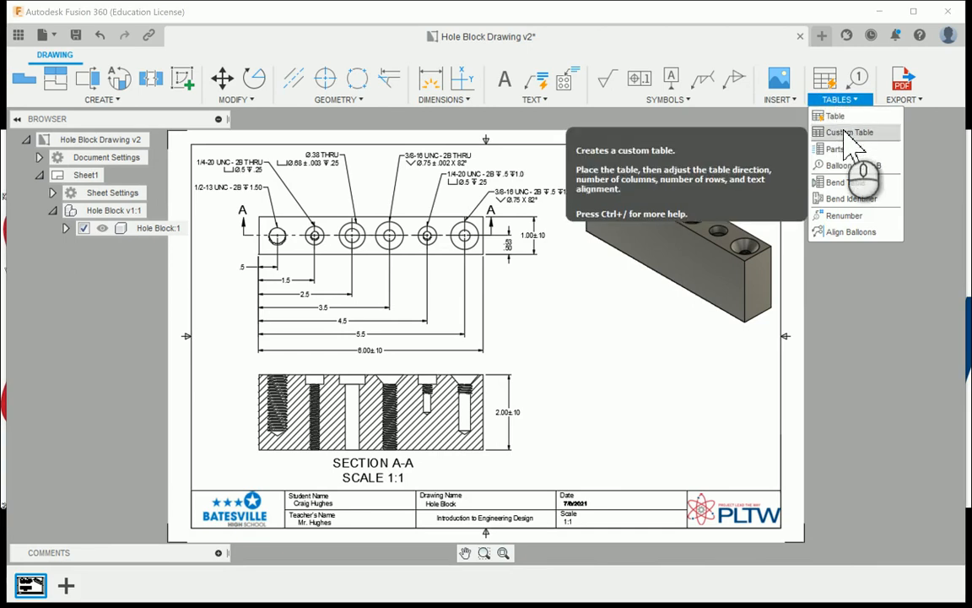
left_click(844, 132)
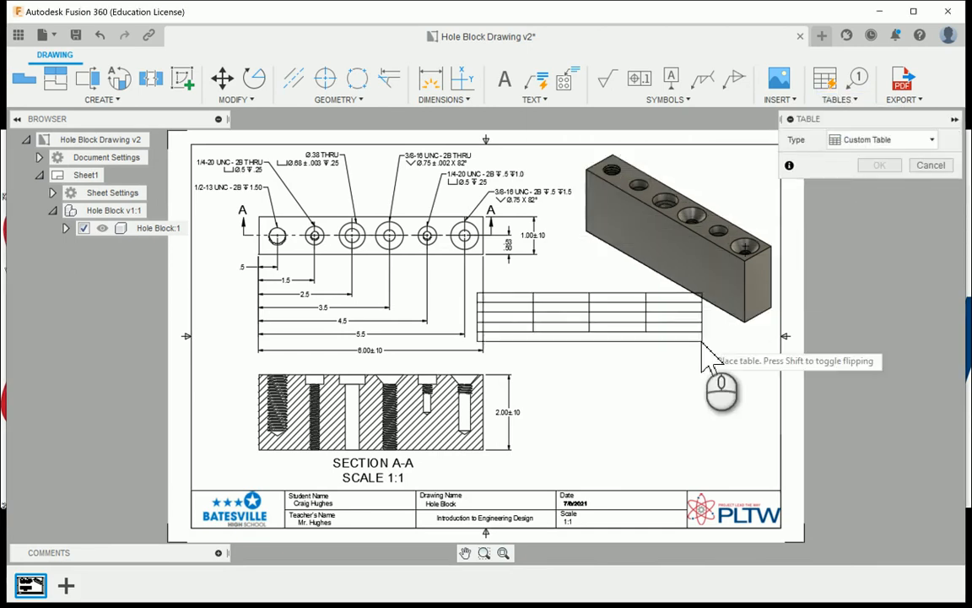
left_click(782, 488)
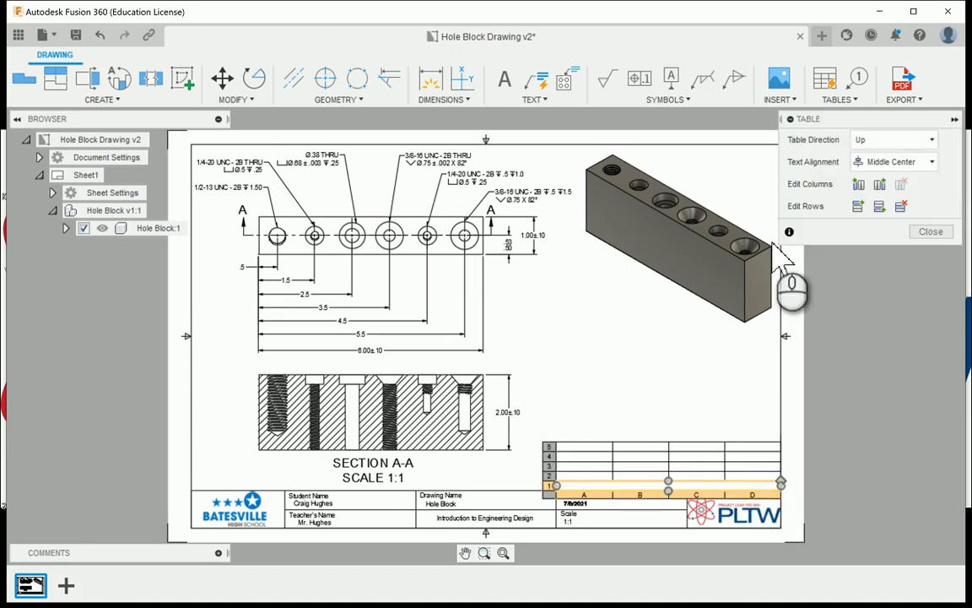
left_click(893, 139)
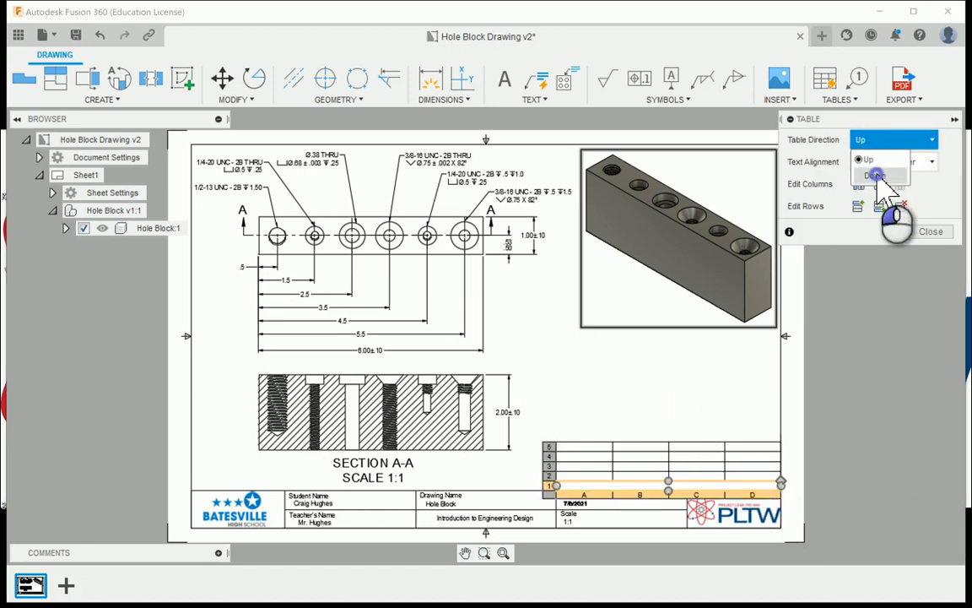
left_click(882, 182)
Step: Delete two columns from the custom table, leaving two columns below the title row
scroll(646, 523, "up", 5)
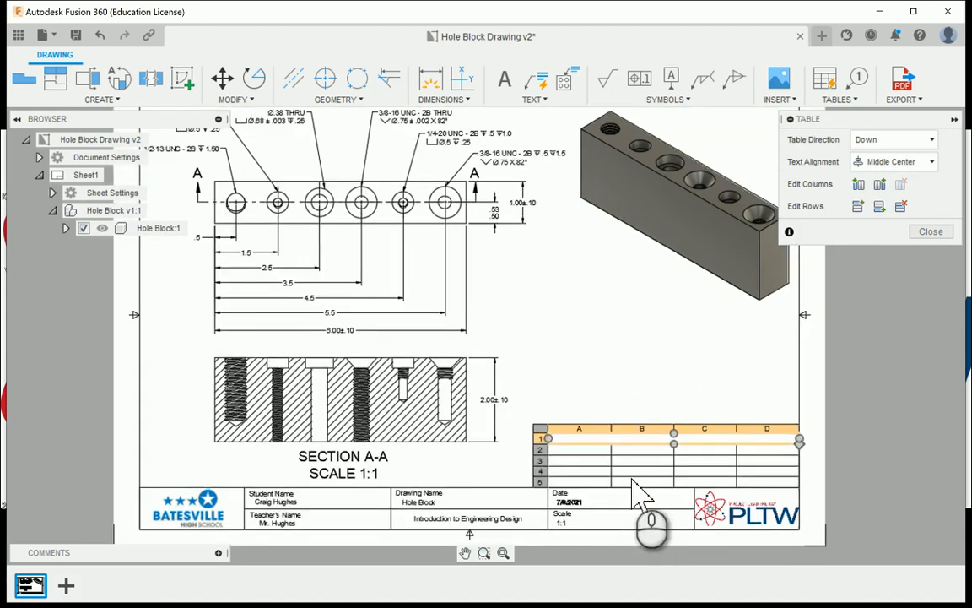
scroll(666, 448, "up", 1)
middle_click_drag(732, 428, 598, 390)
middle_click_drag(712, 380, 602, 393)
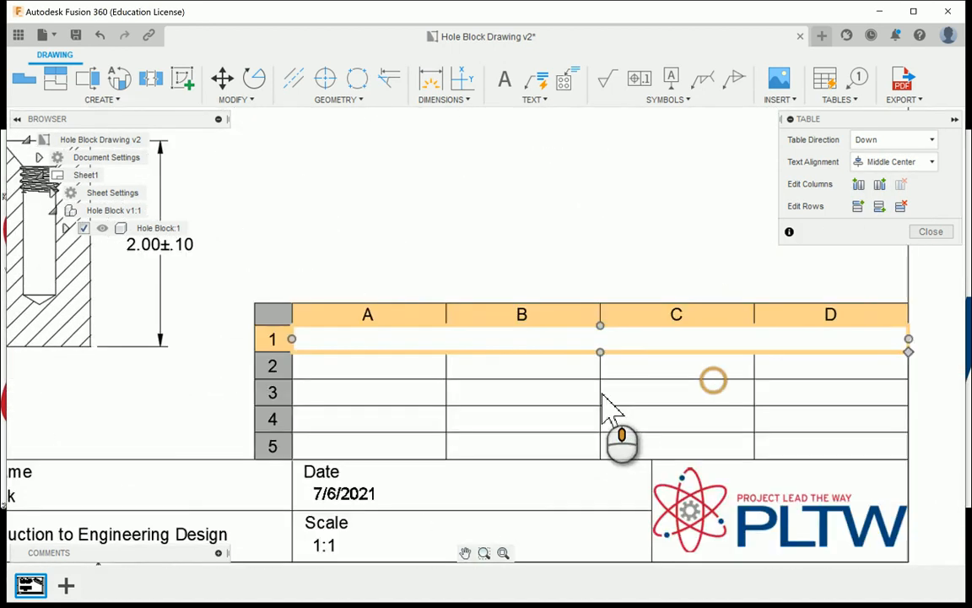
left_click(617, 286)
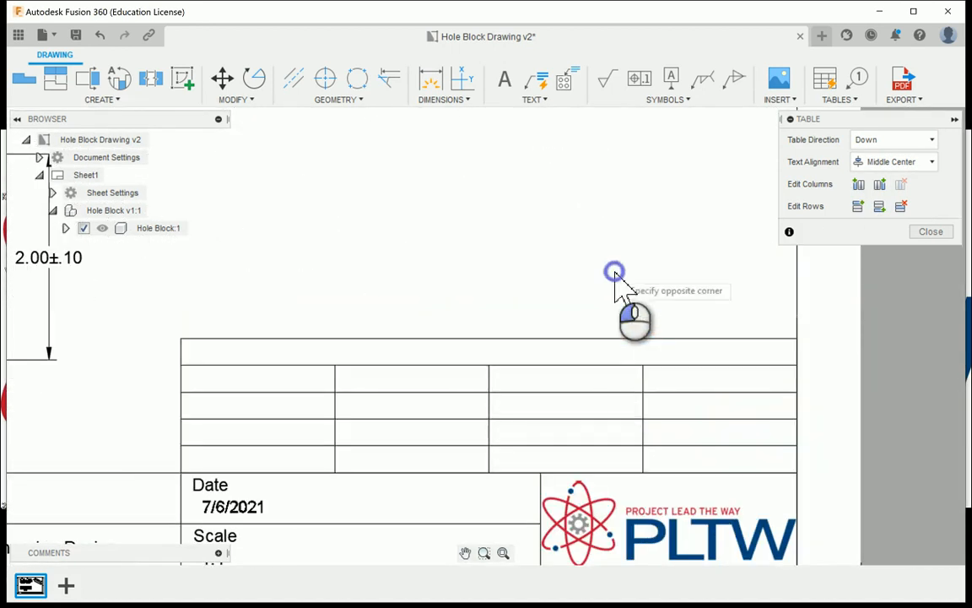
left_click(579, 355)
left_click(576, 326)
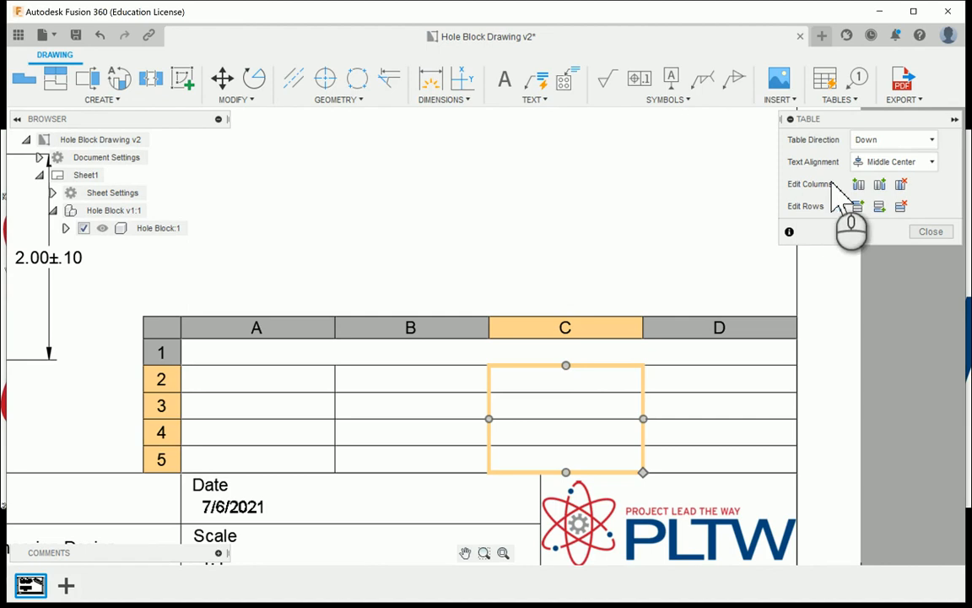
left_click(903, 184)
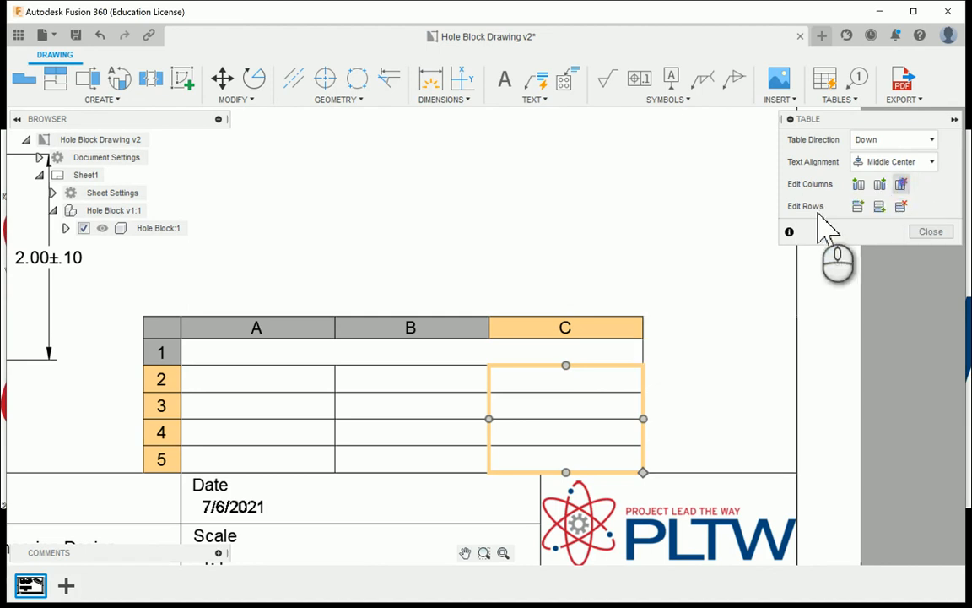
left_click(902, 184)
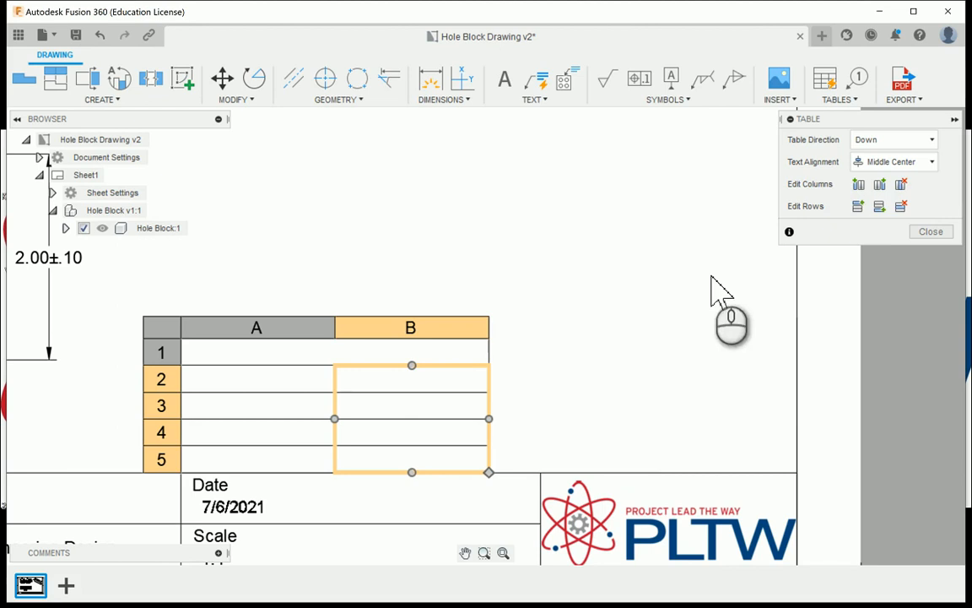
left_click(936, 232)
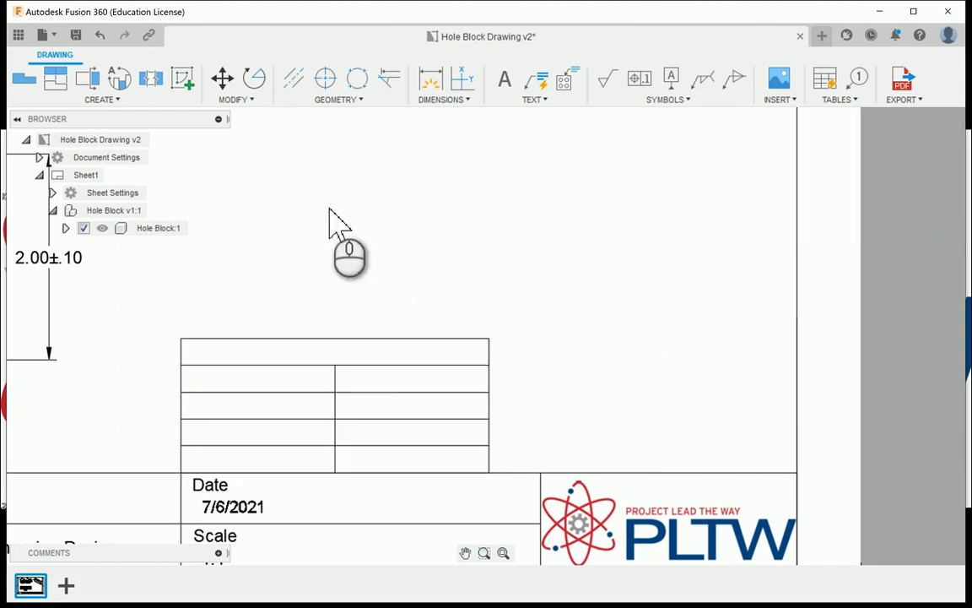
Step: Move the table point to point so its lower-right corner meets the corner of the title block and the sheet border
left_click(223, 81)
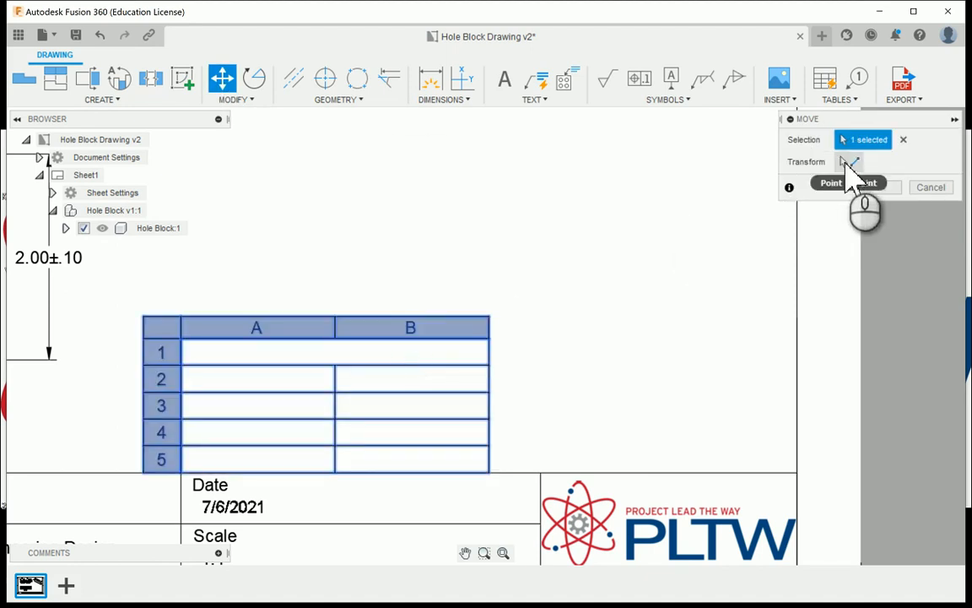
left_click(845, 165)
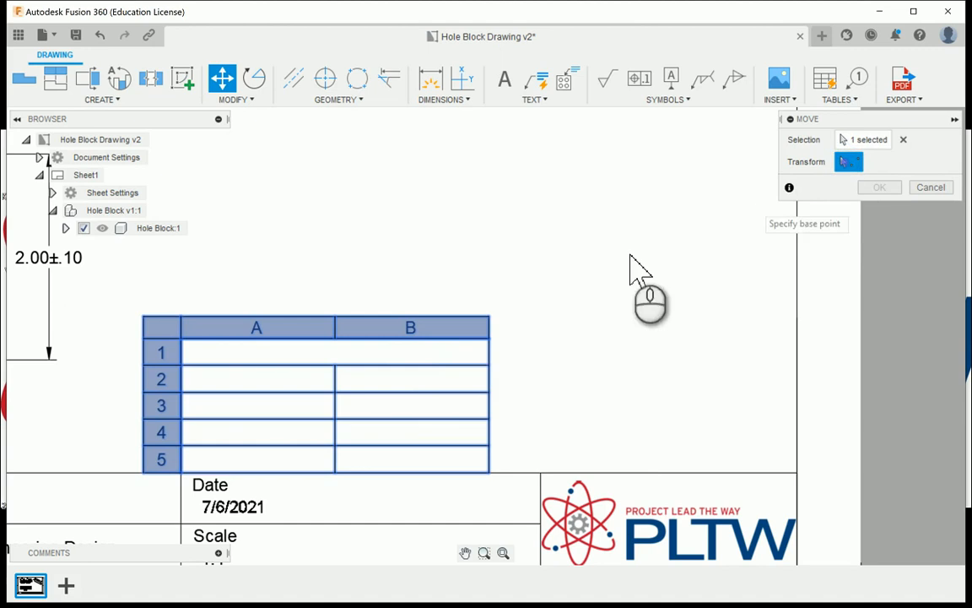
left_click(488, 471)
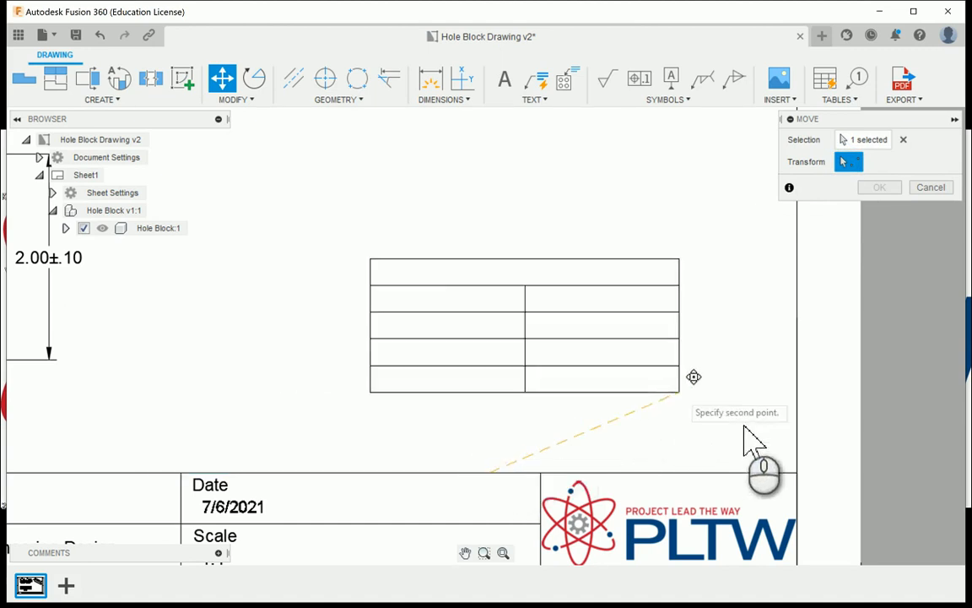
left_click(797, 473)
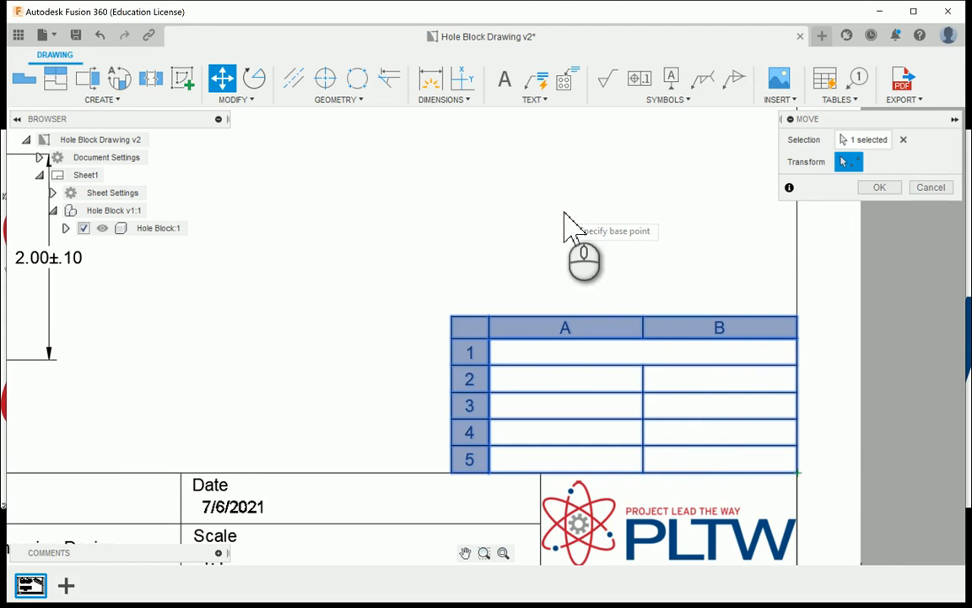
left_click(878, 186)
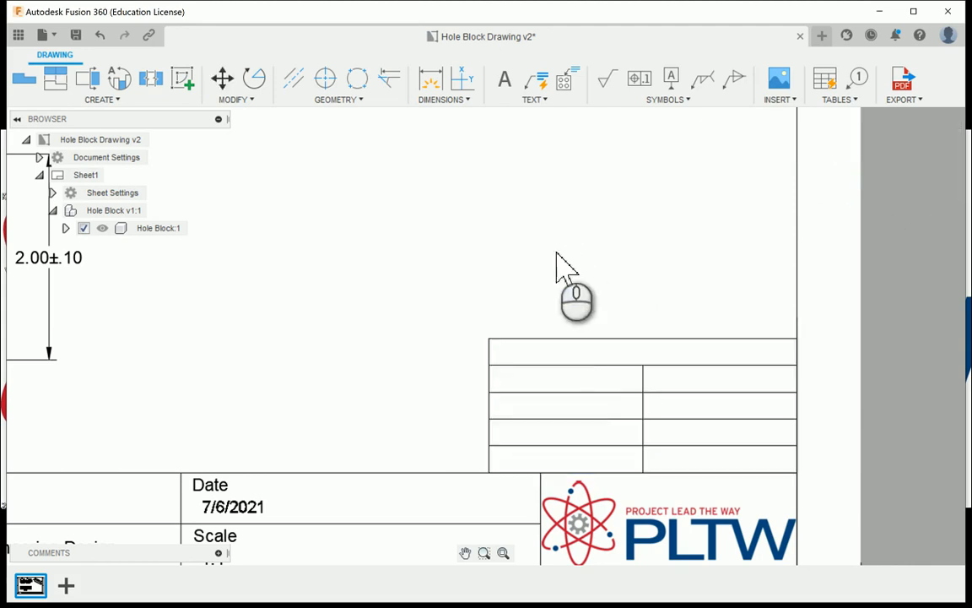
Step: Enter GENERAL TOLERANCES in the table's title row and LINEAR DIMENSIONS in cell A2
double_click(583, 351)
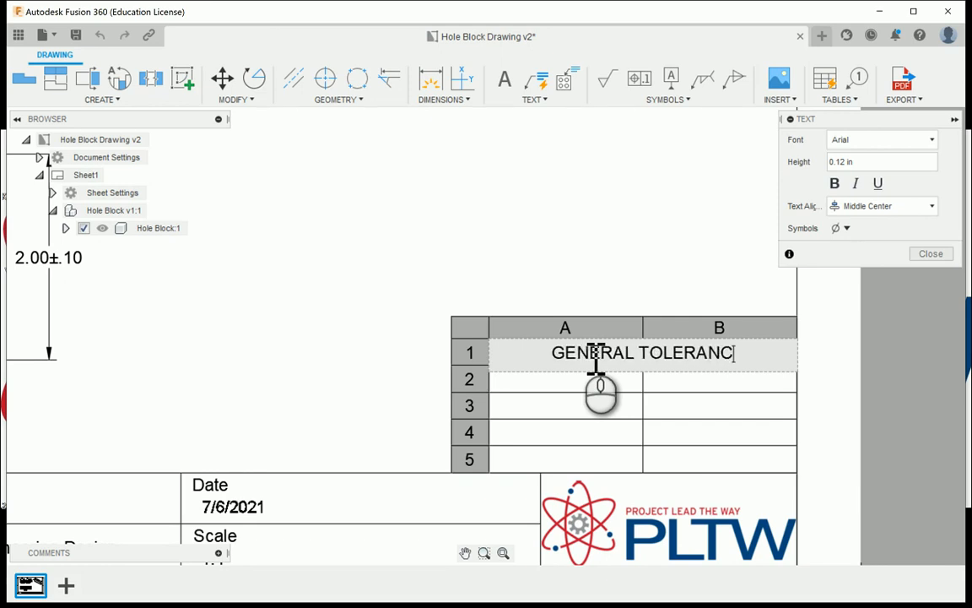
left_click(569, 385)
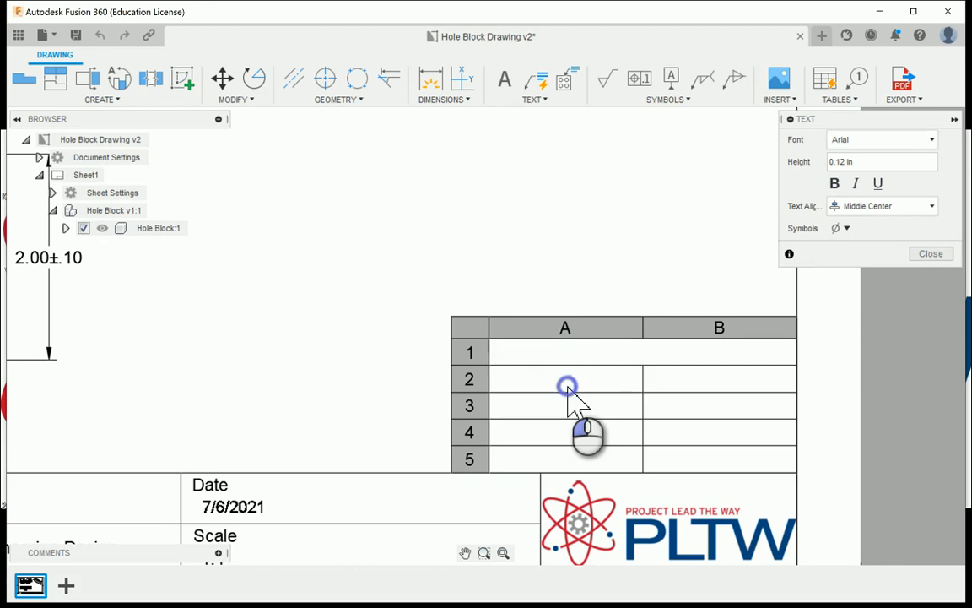
left_click(567, 382)
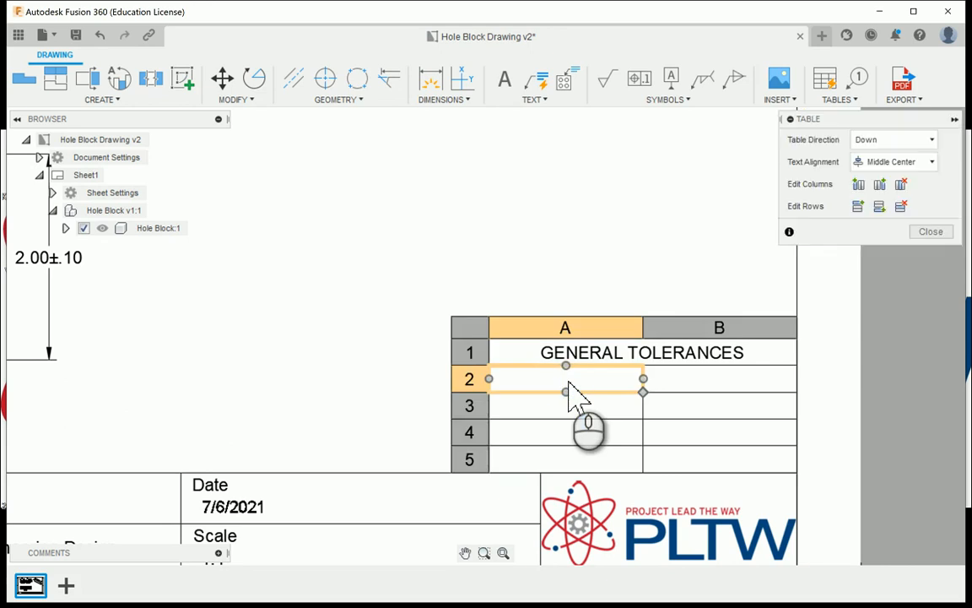
double_click(571, 390)
type("LINEAR D")
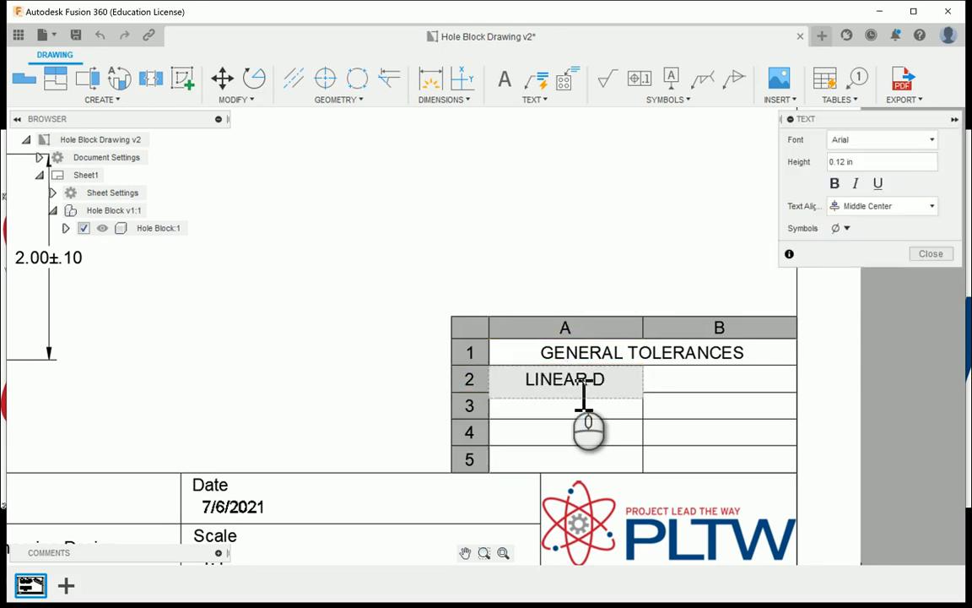
type("IMENSIONS")
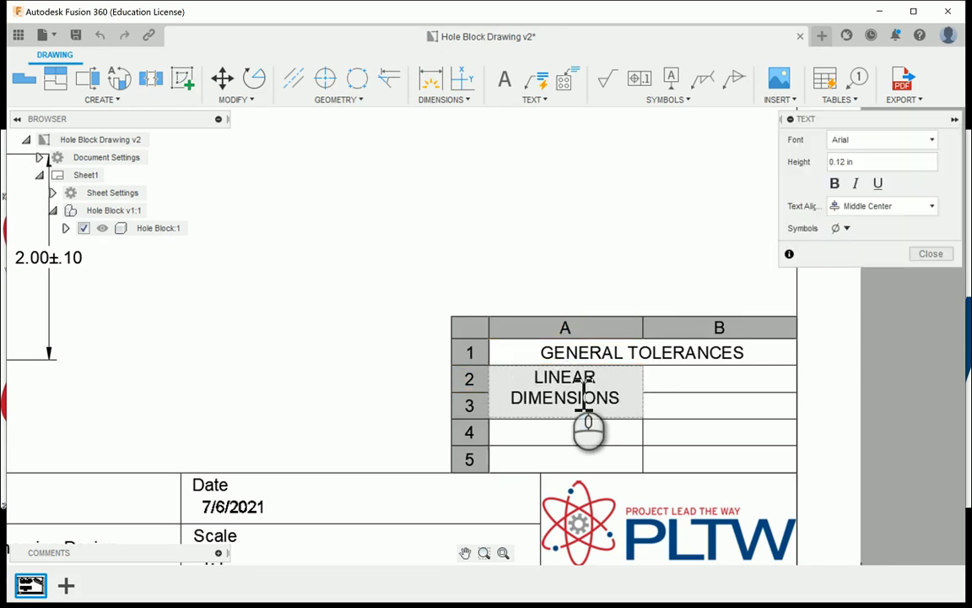
Step: Enter ANGLES as the second column's heading in cell B2
left_click(685, 384)
left_click(687, 380)
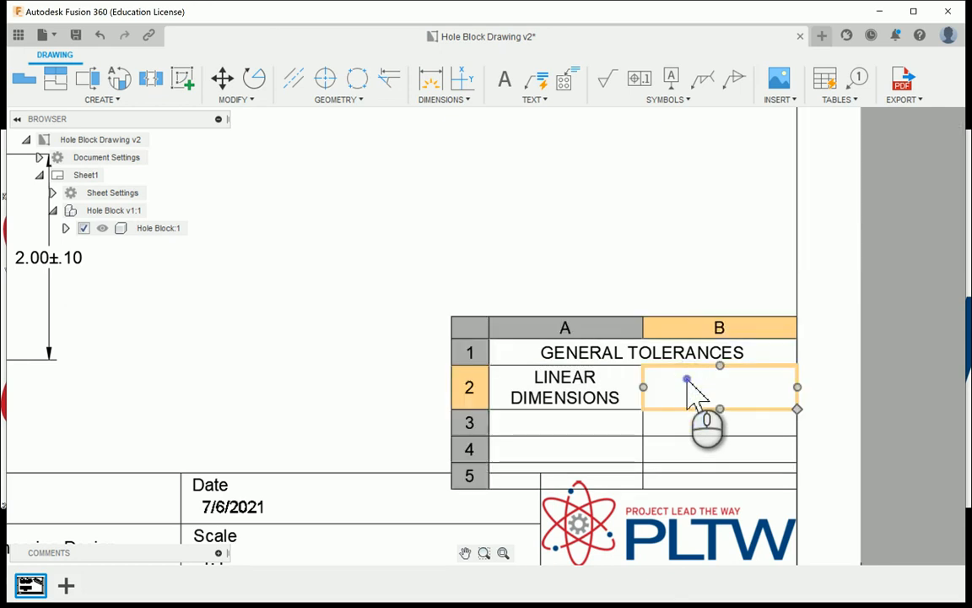
type("ANGLES")
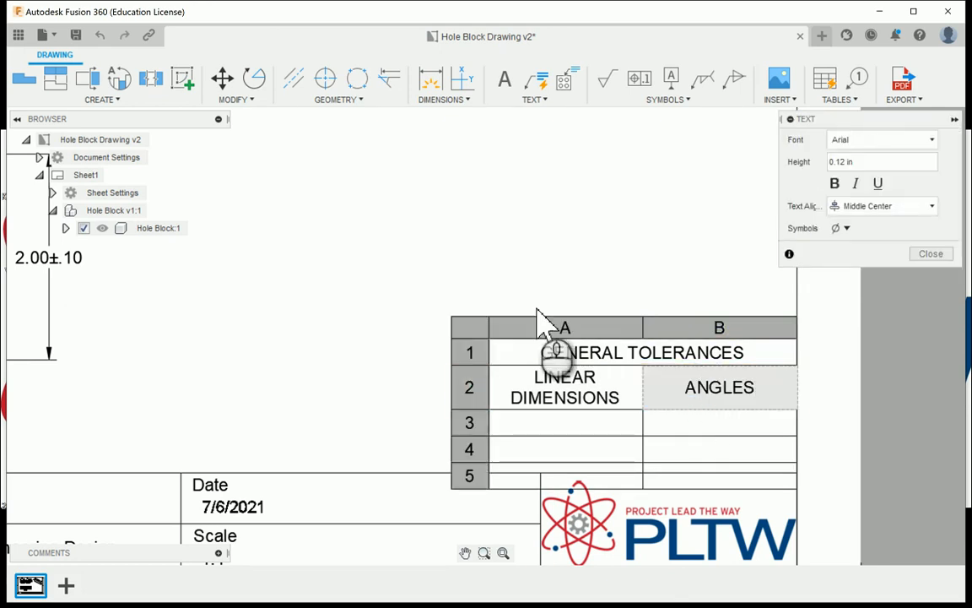
left_click(490, 256)
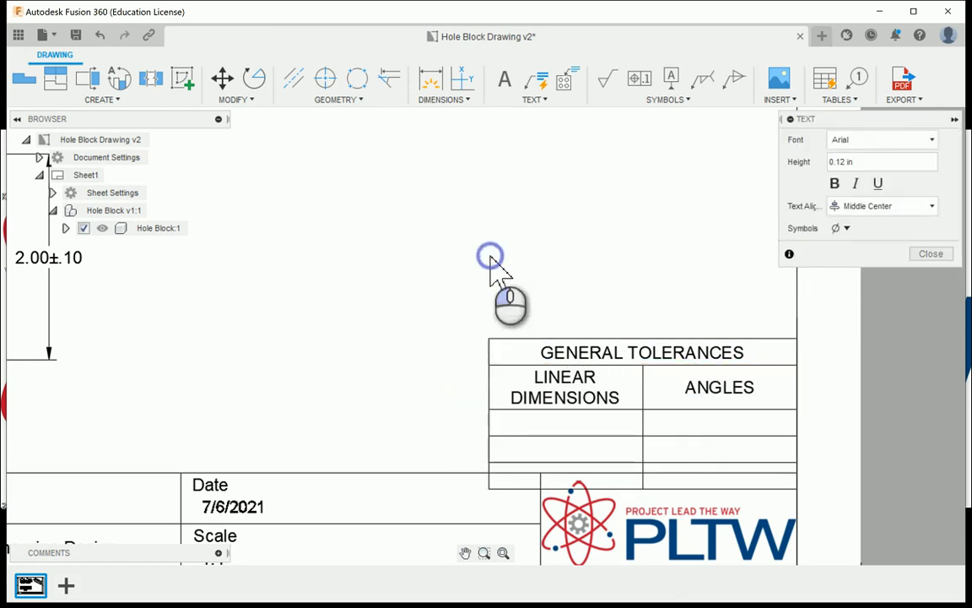
Step: Move the GENERAL TOLERANCES table point to point, up and to the left, into the empty area clear of the title block
left_click(602, 354)
left_click(586, 387)
left_click(597, 322)
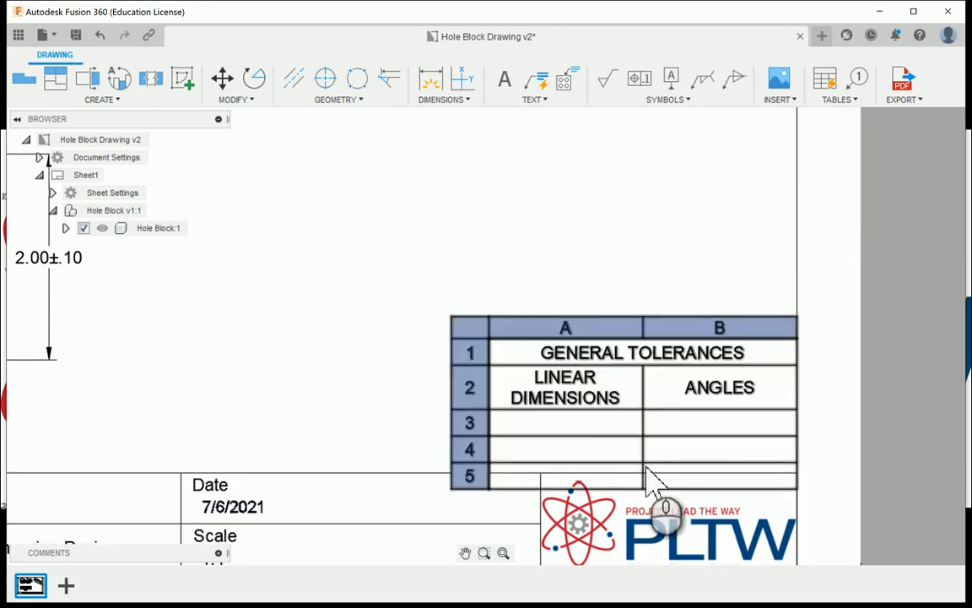
left_click(223, 79)
left_click(655, 344)
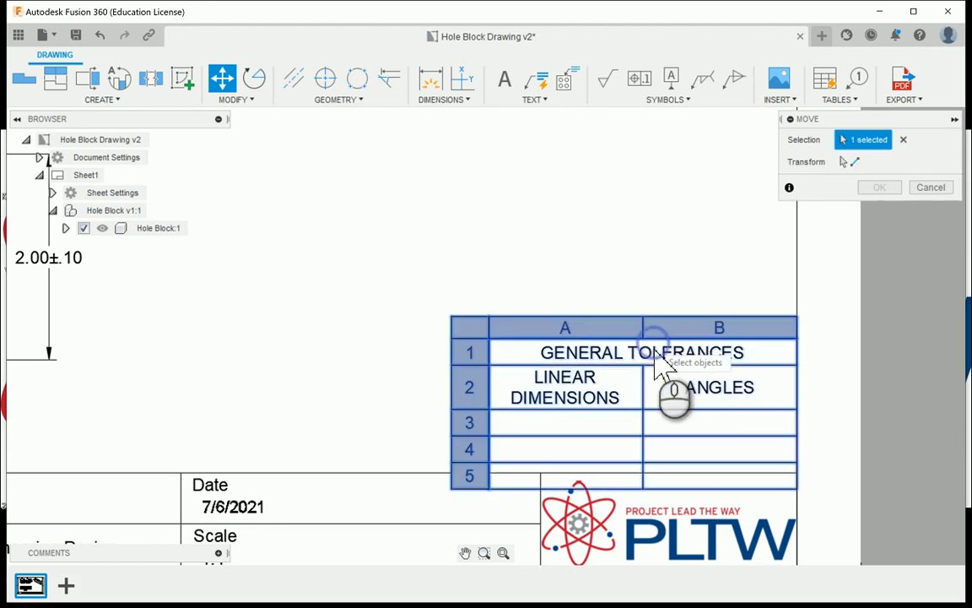
left_click(845, 161)
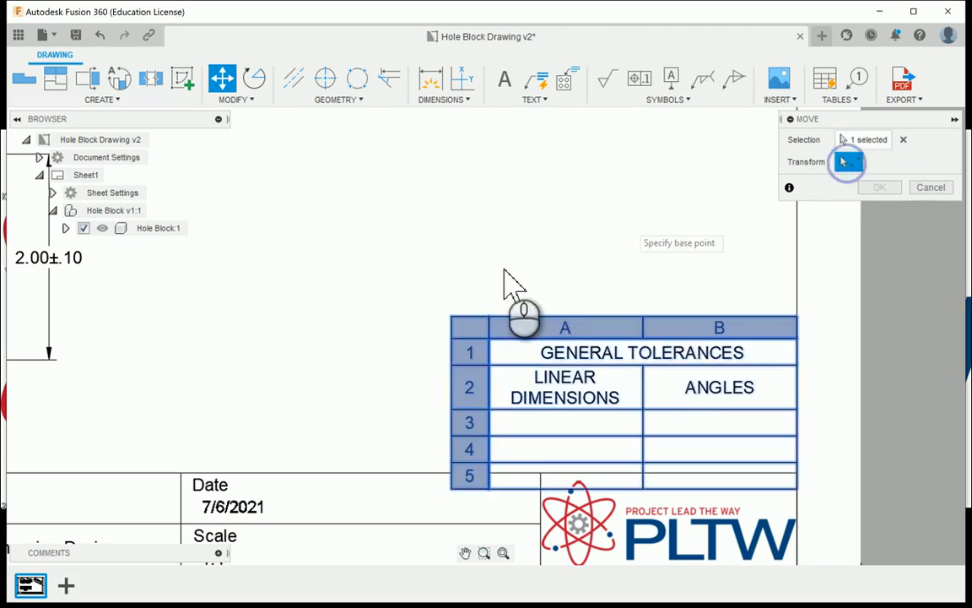
left_click(489, 339)
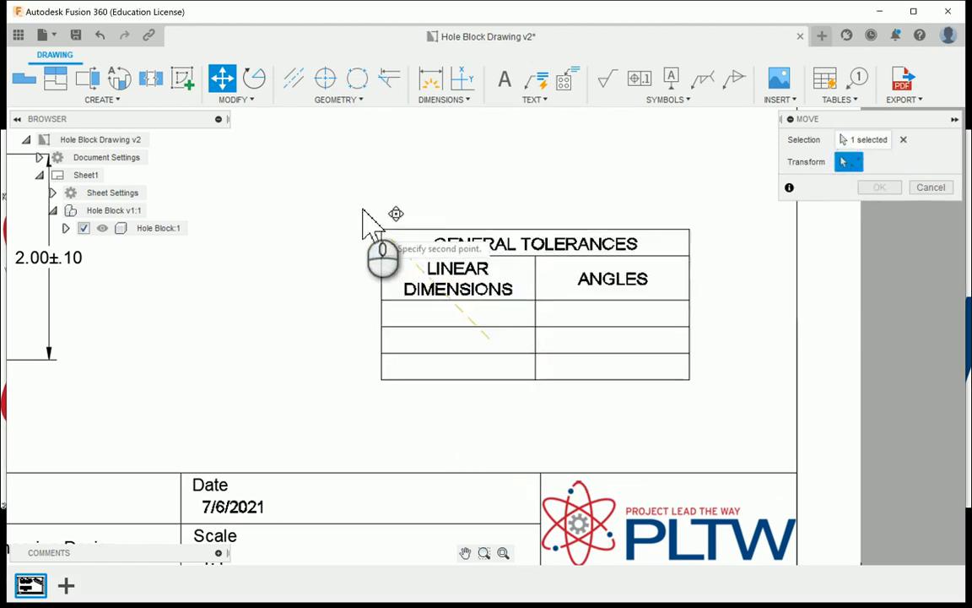
left_click(320, 200)
left_click(879, 188)
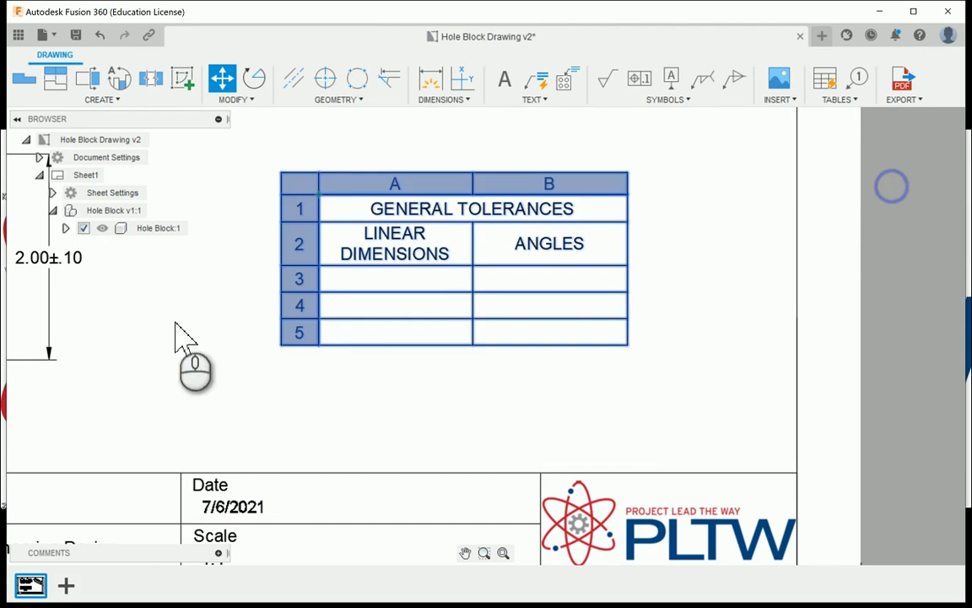
left_click(180, 336)
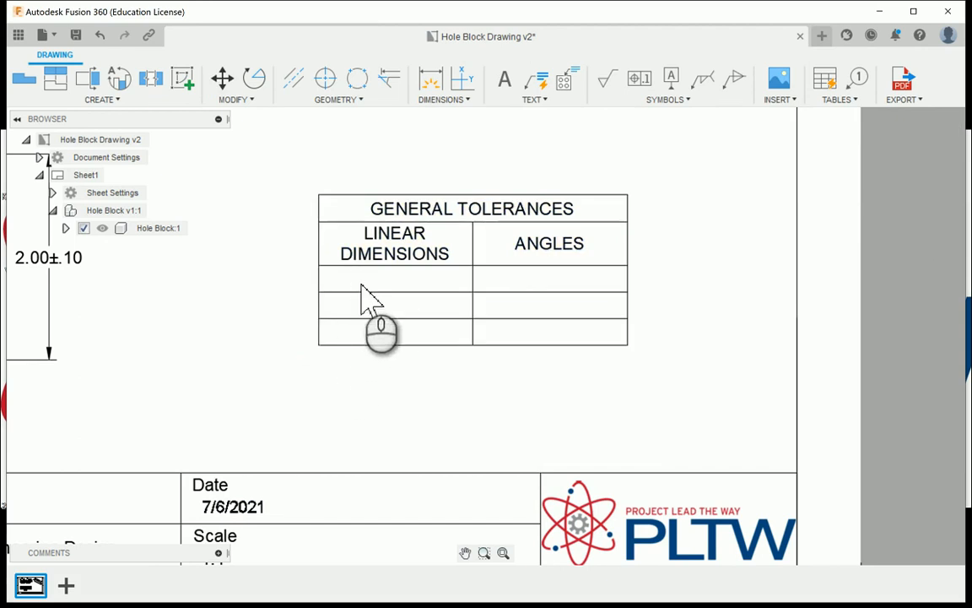